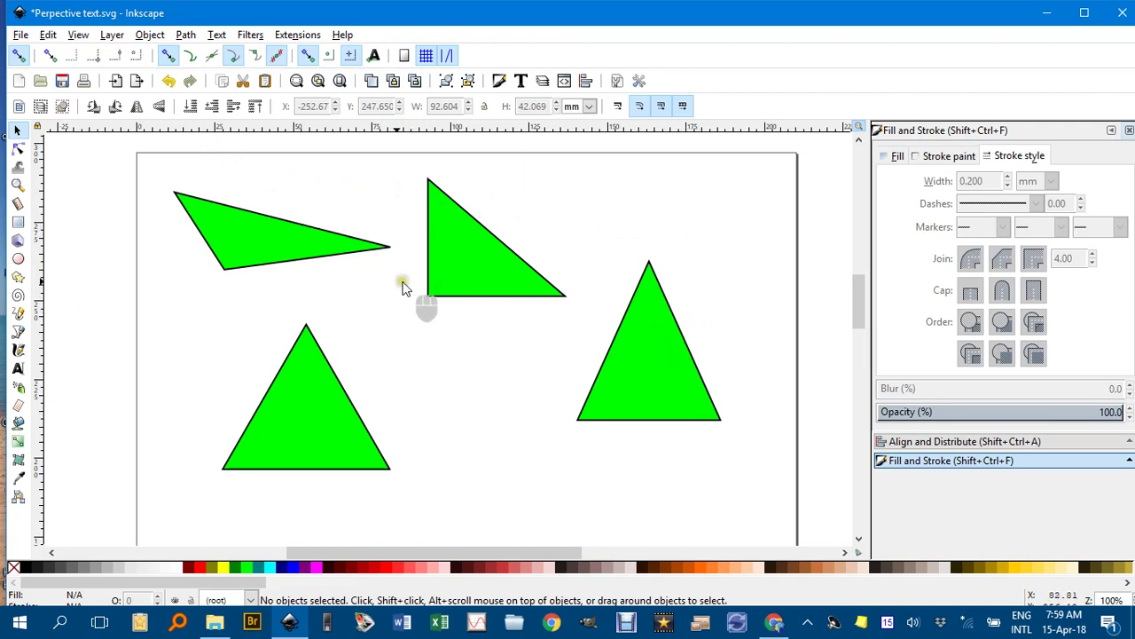
# - Pan the canvas right, away from the green example triangles, to blank space
pyautogui.moveTo(173, 304); pyautogui.dragTo(692, 302)
pyautogui.moveTo(436, 263); pyautogui.dragTo(598, 246)
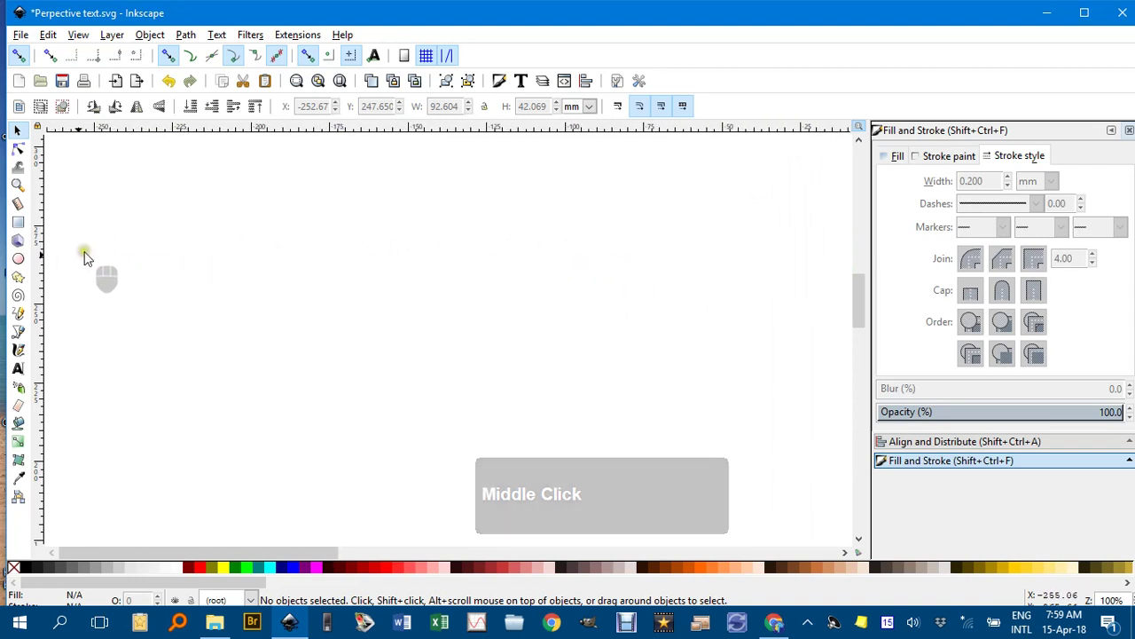
# - Draw a long, narrow three-corner closed path with the Bezier pen and fill it yellow
pyautogui.click(17, 332)
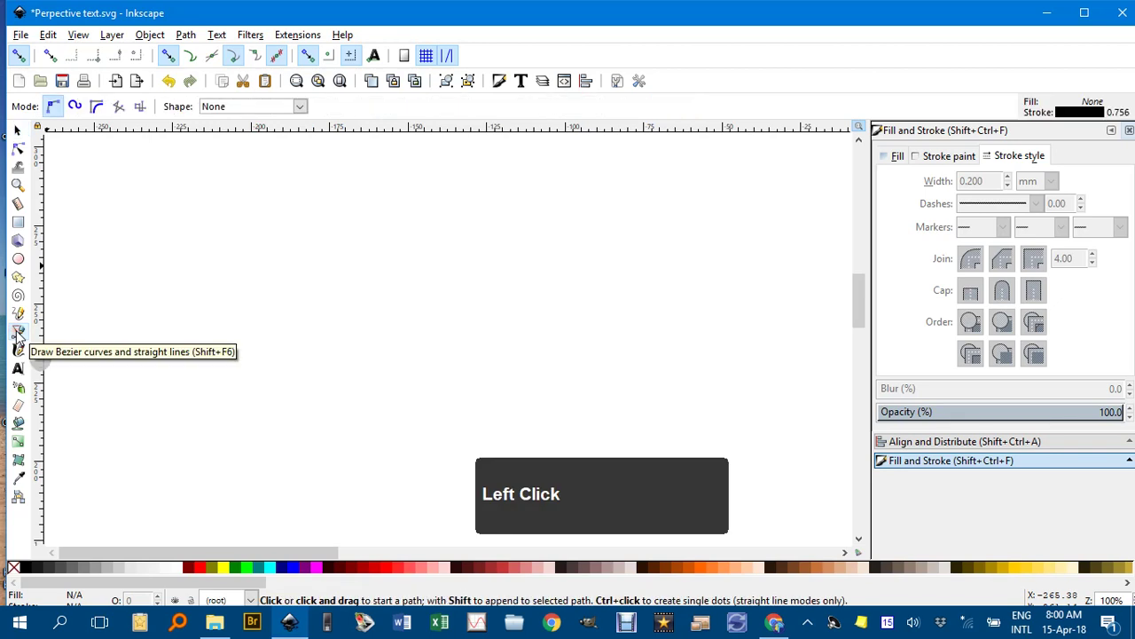
pyautogui.click(129, 192)
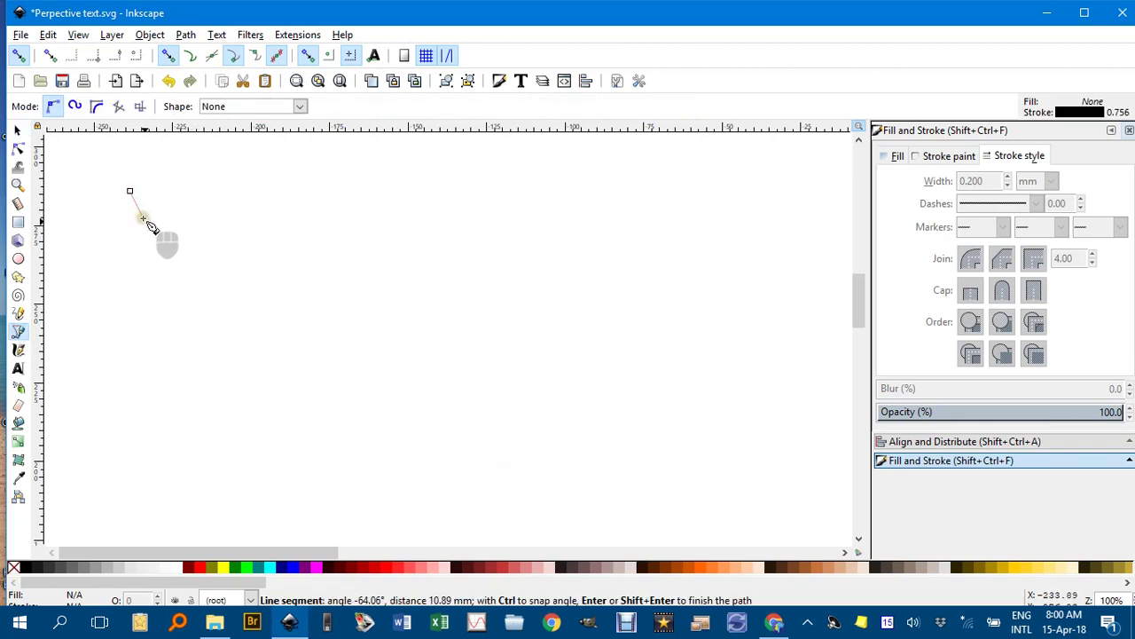
pyautogui.click(192, 317)
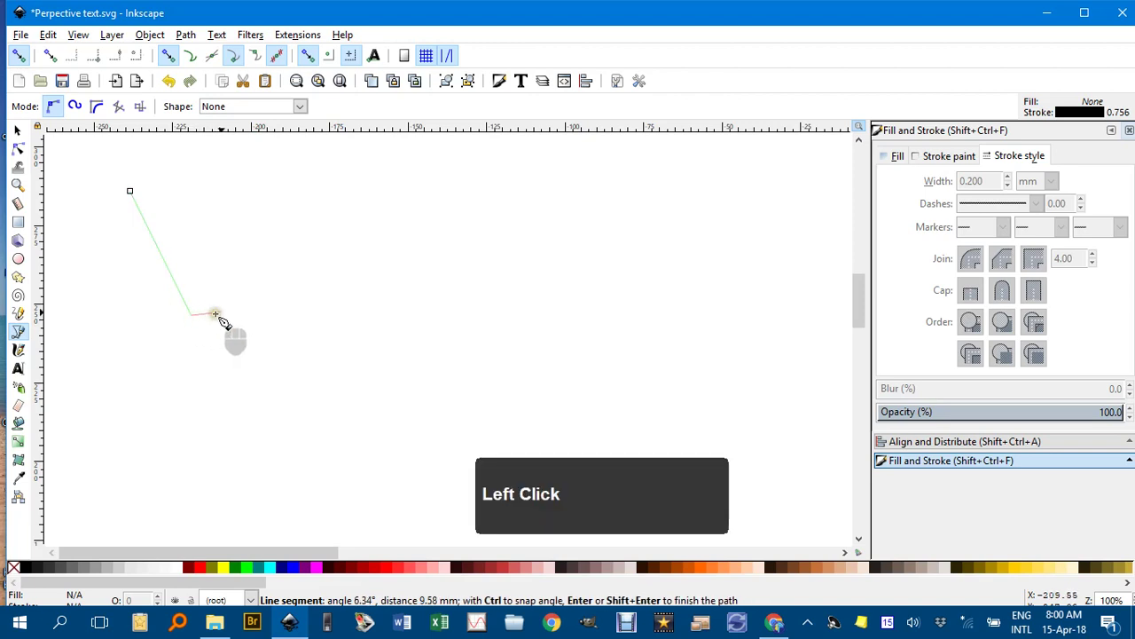
pyautogui.click(390, 254)
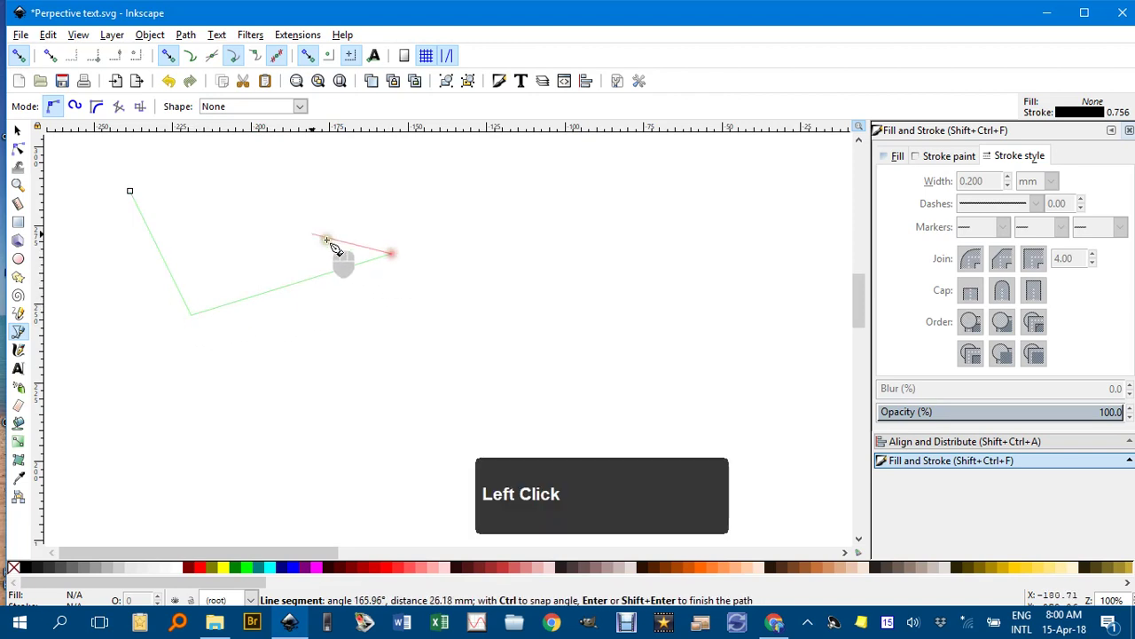
pyautogui.click(131, 193)
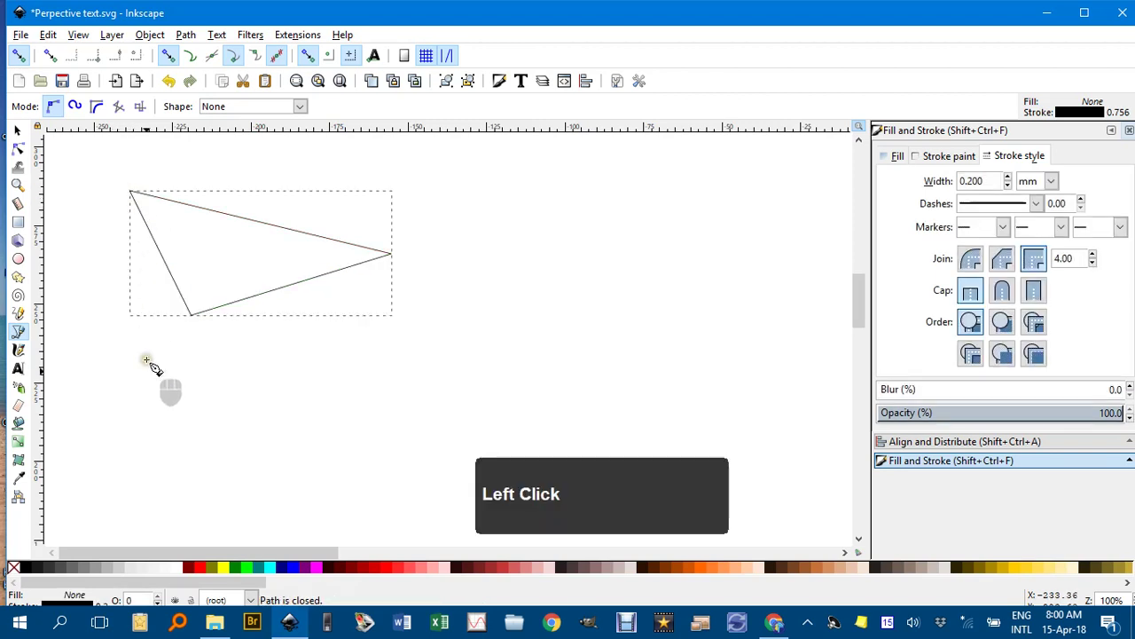
pyautogui.click(222, 572)
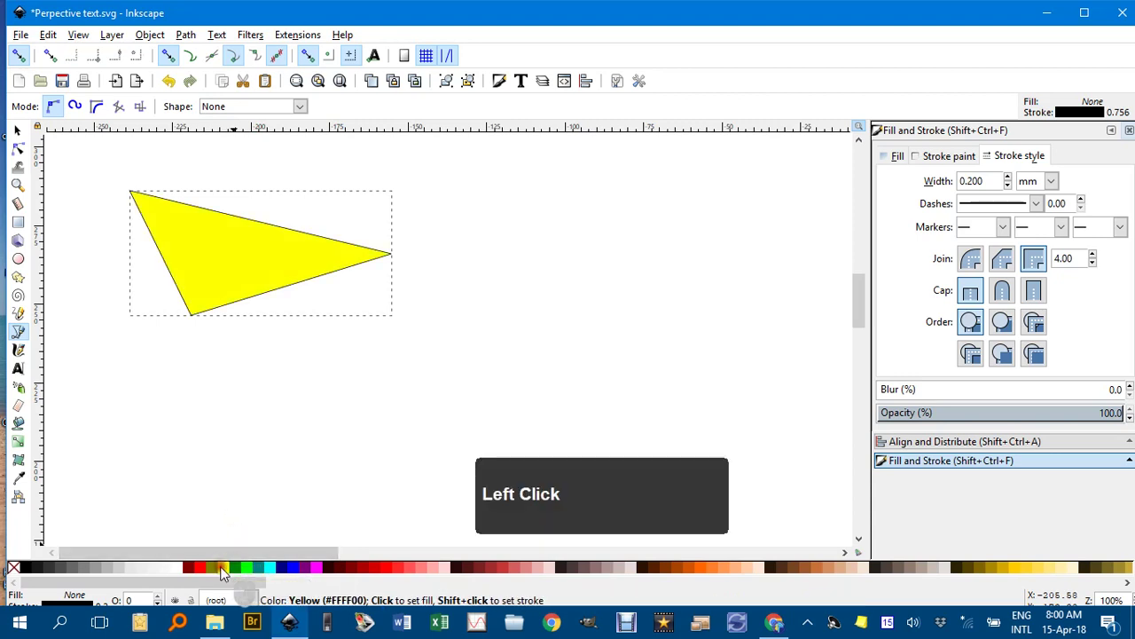
pyautogui.click(15, 131)
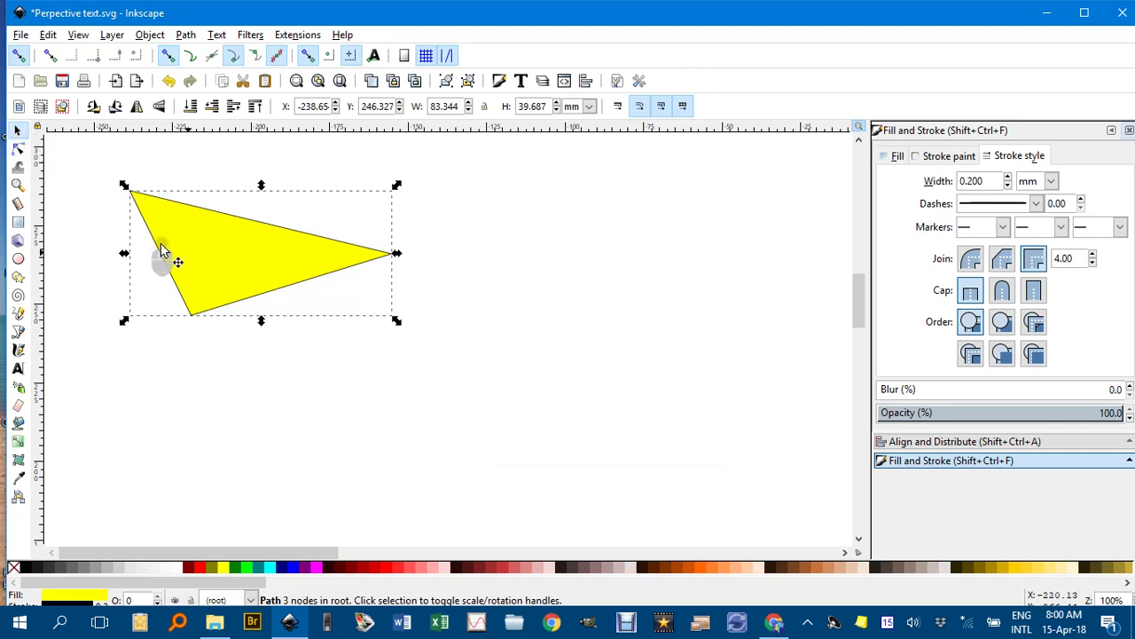
pyautogui.click(478, 266)
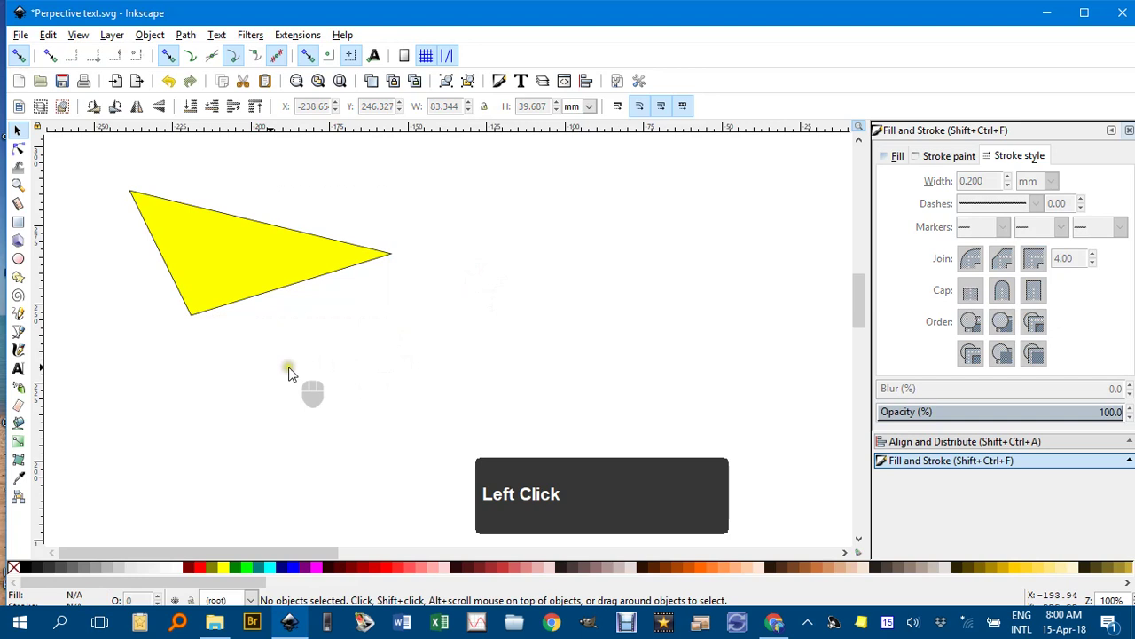
# - Draw a yellow right triangle with a vertical side and horizontal base beside the first
pyautogui.click(18, 333)
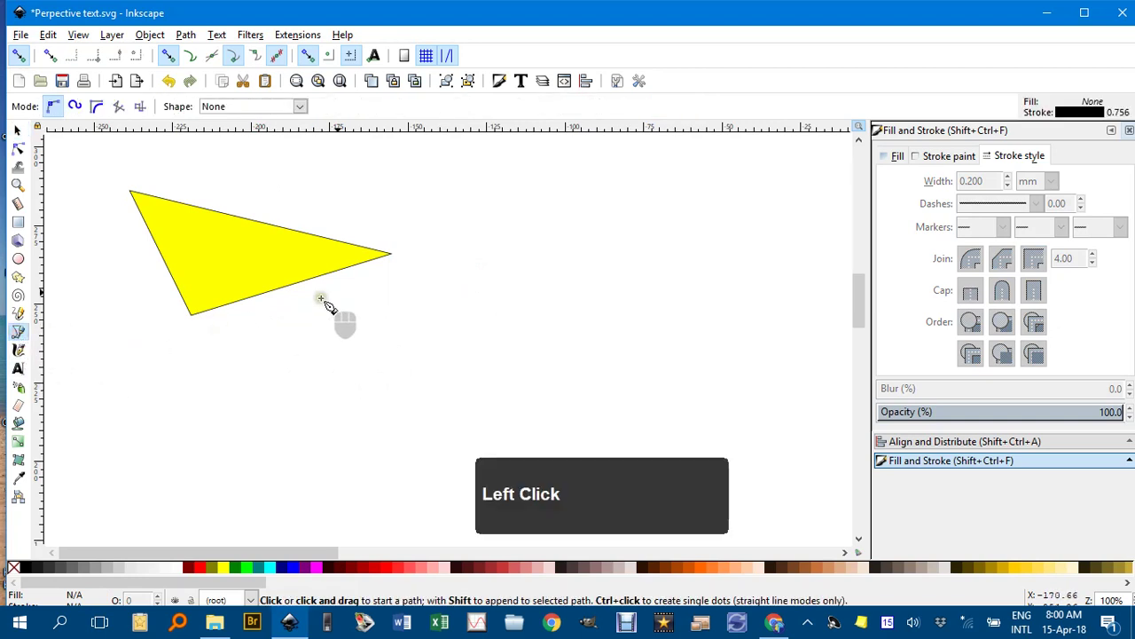
pyautogui.click(480, 184)
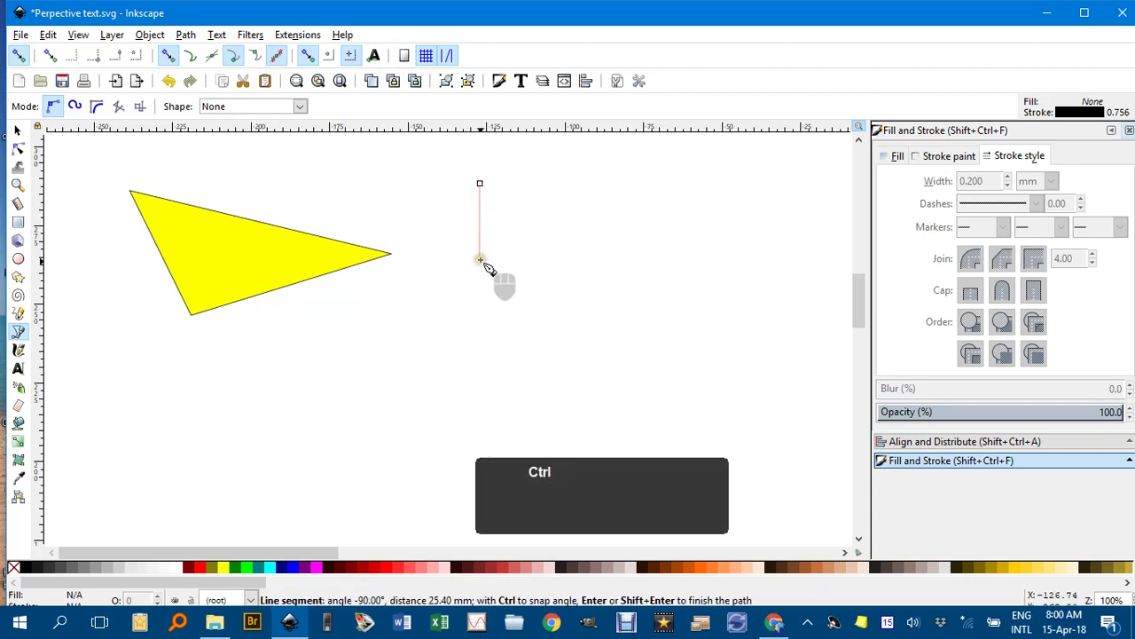
pyautogui.keyDown('ctrl'); pyautogui.click(484, 335); pyautogui.keyUp('ctrl')
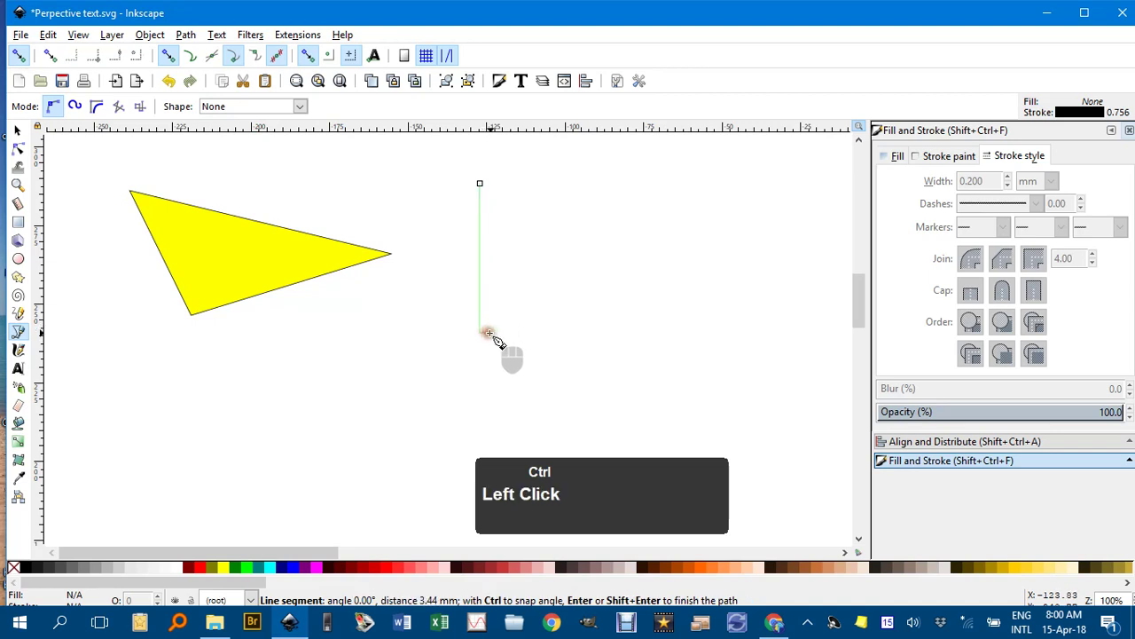
pyautogui.keyDown('ctrl'); pyautogui.doubleClick(717, 335); pyautogui.keyUp('ctrl')
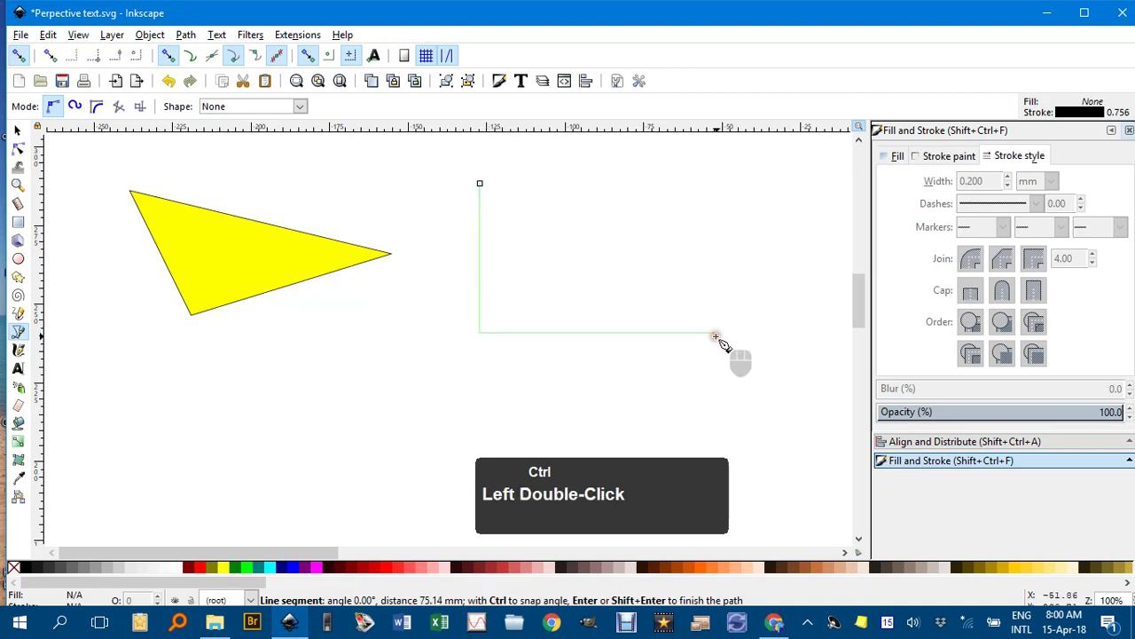
pyautogui.keyDown('ctrl'); pyautogui.click(480, 185); pyautogui.keyUp('ctrl')
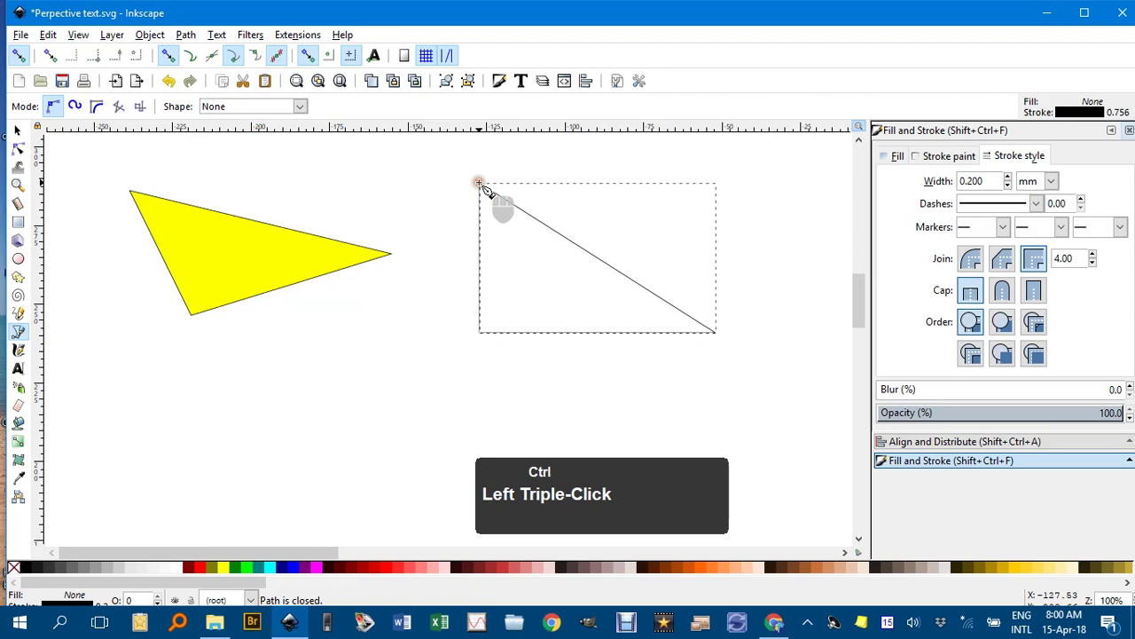
pyautogui.click(222, 568)
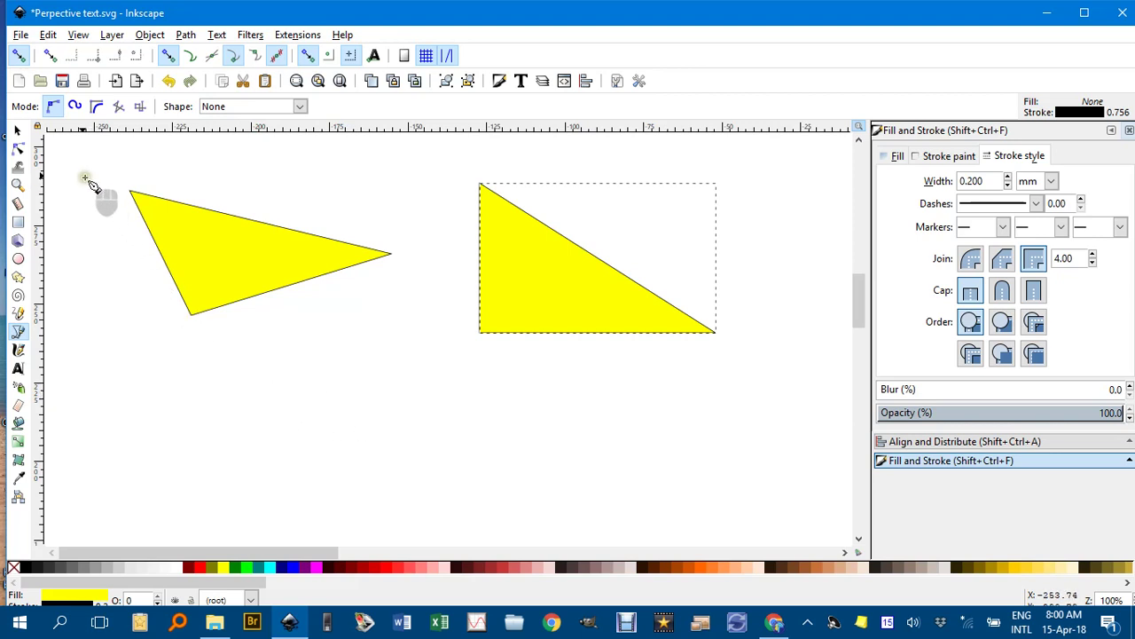
pyautogui.press('F1')
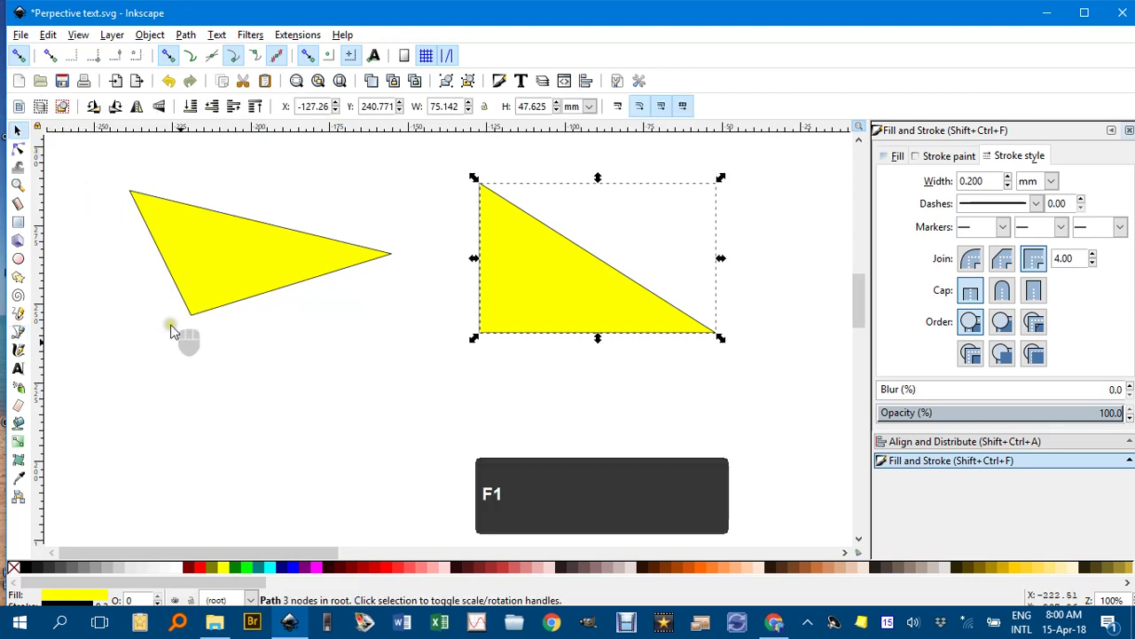
pyautogui.click(145, 419)
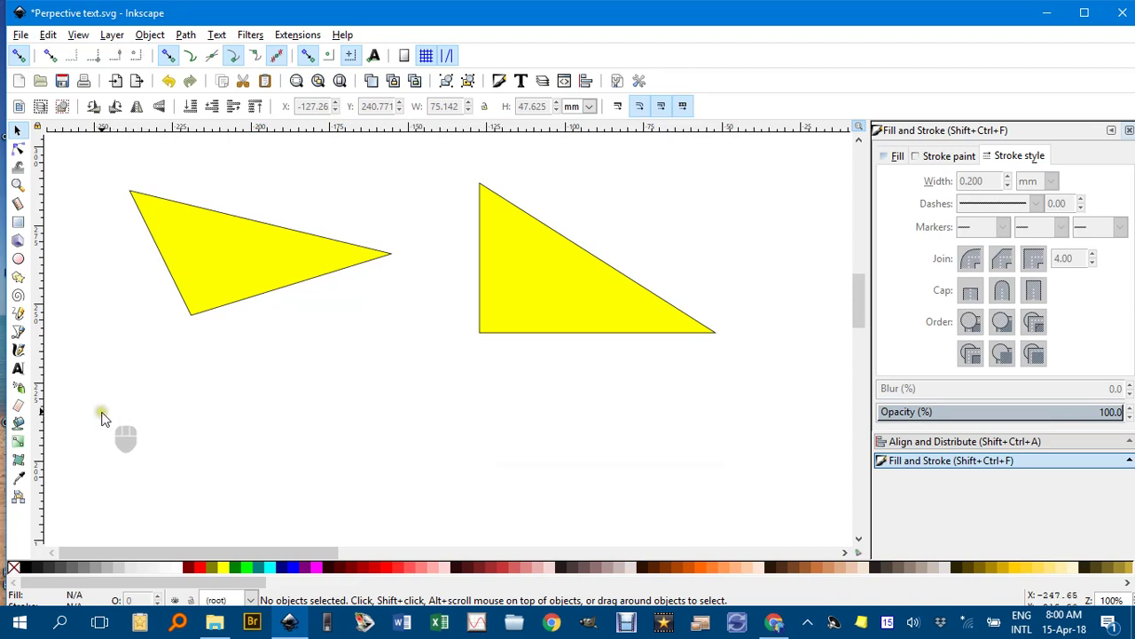
# - Draw a horizontal line below the long triangle
pyautogui.click(17, 332)
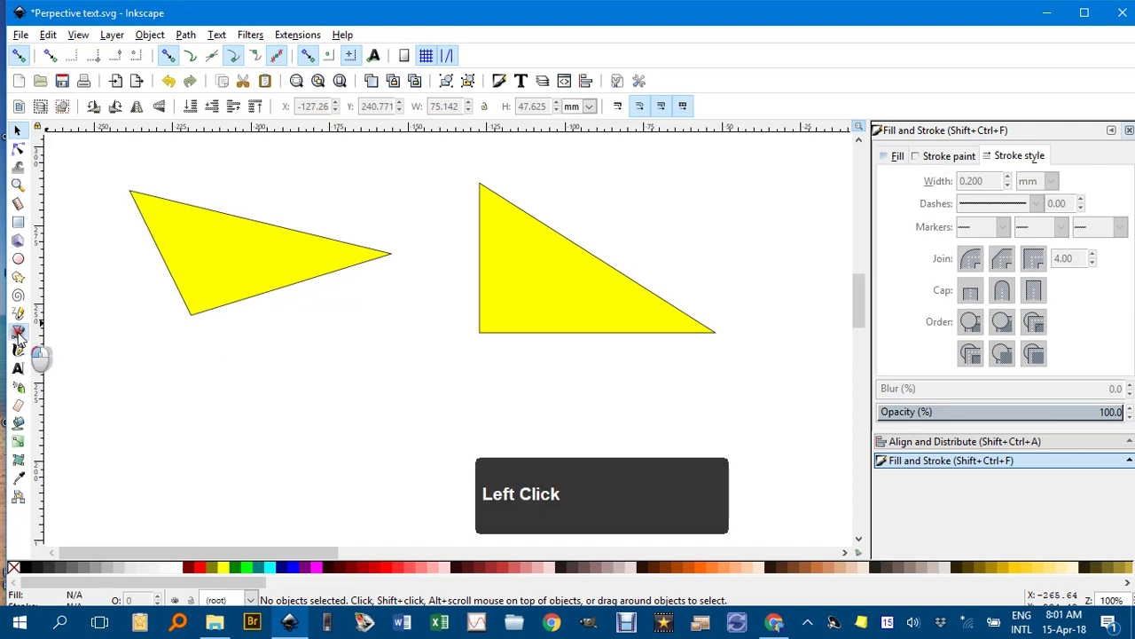
pyautogui.click(149, 469)
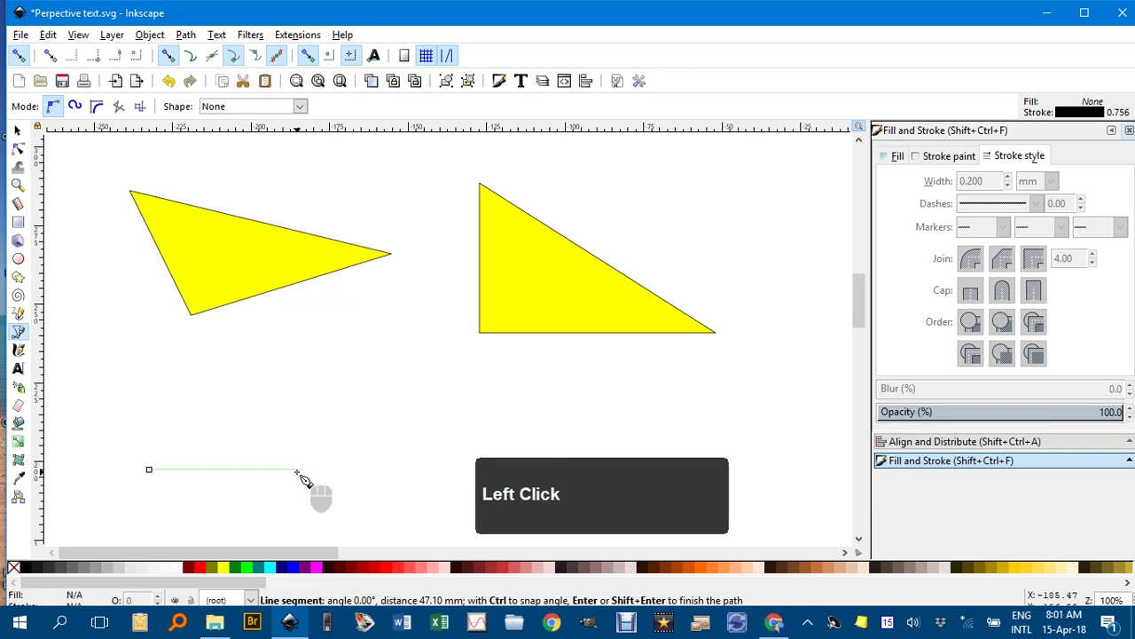
pyautogui.press('Return')
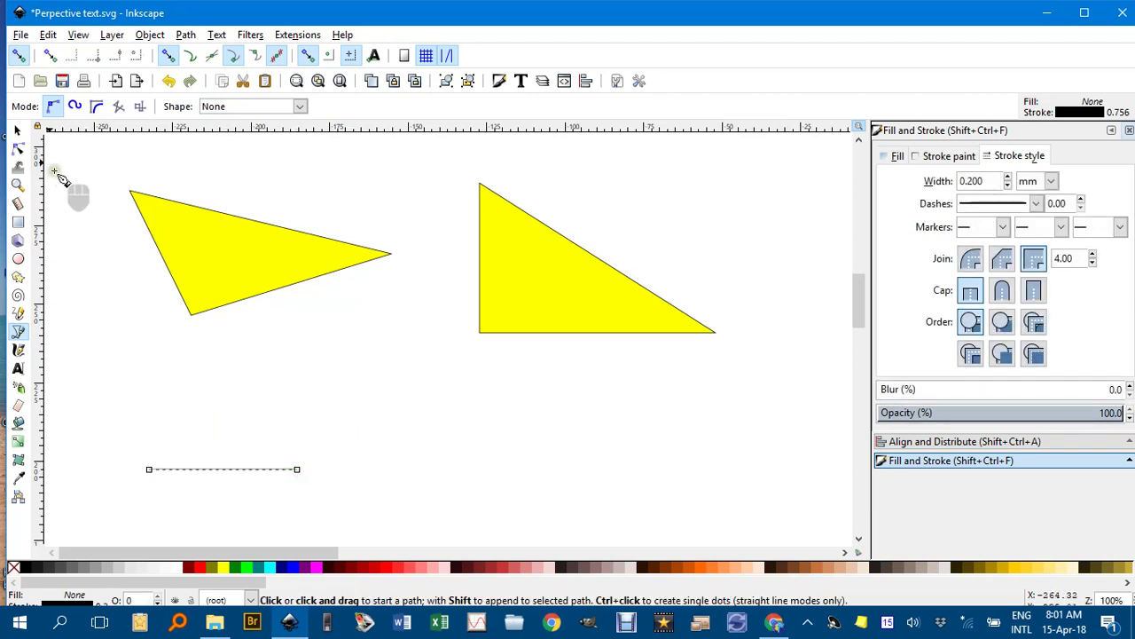
pyautogui.click(18, 131)
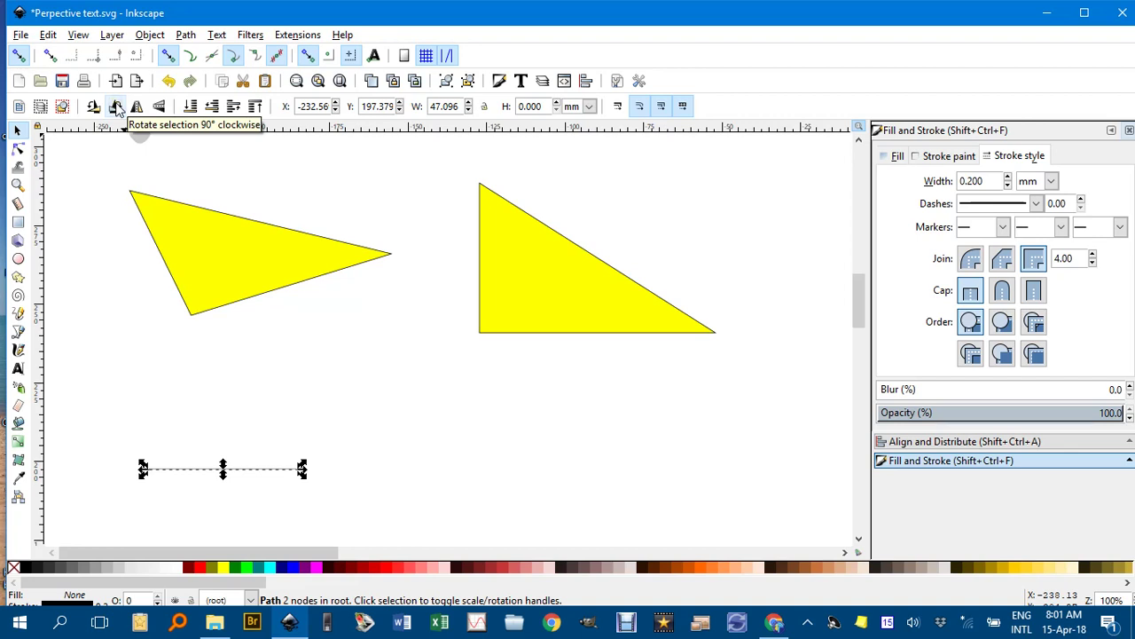
# - Duplicate the line, rotate it 90° and stretch it upward to form a cross
pyautogui.hotkey('ctrl', 'd')
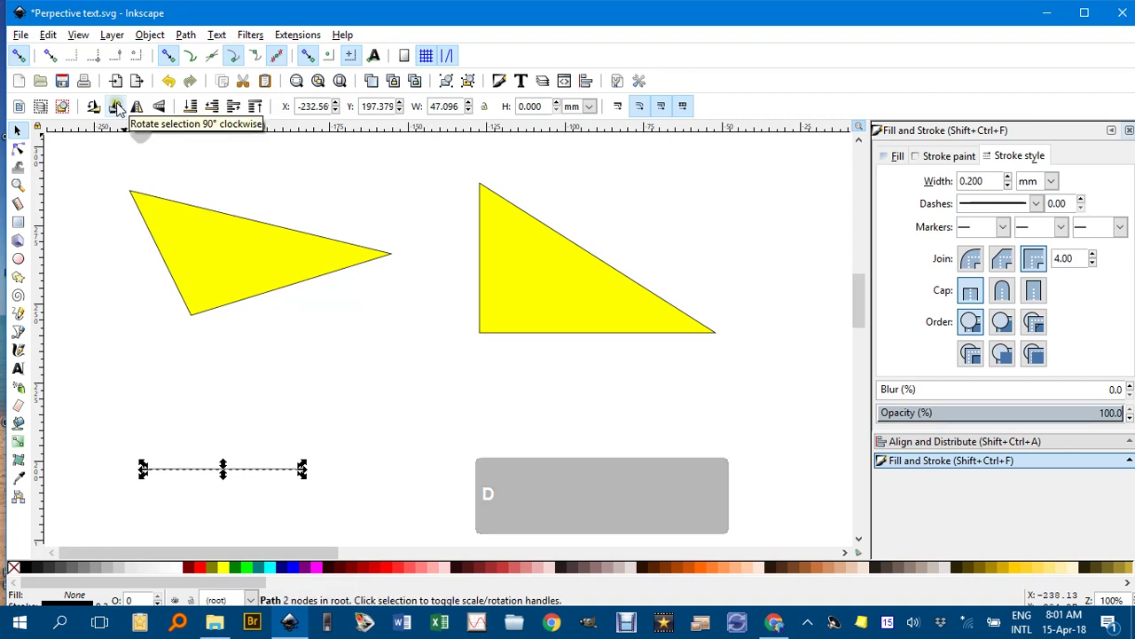
pyautogui.click(115, 107)
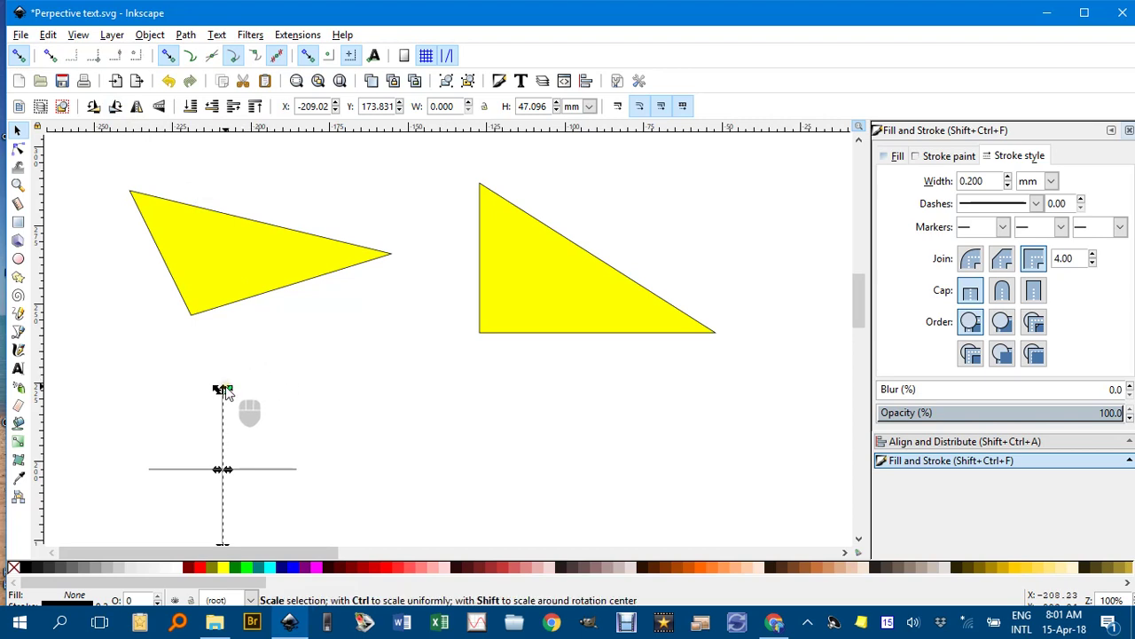
pyautogui.moveTo(225, 391); pyautogui.dragTo(213, 316)
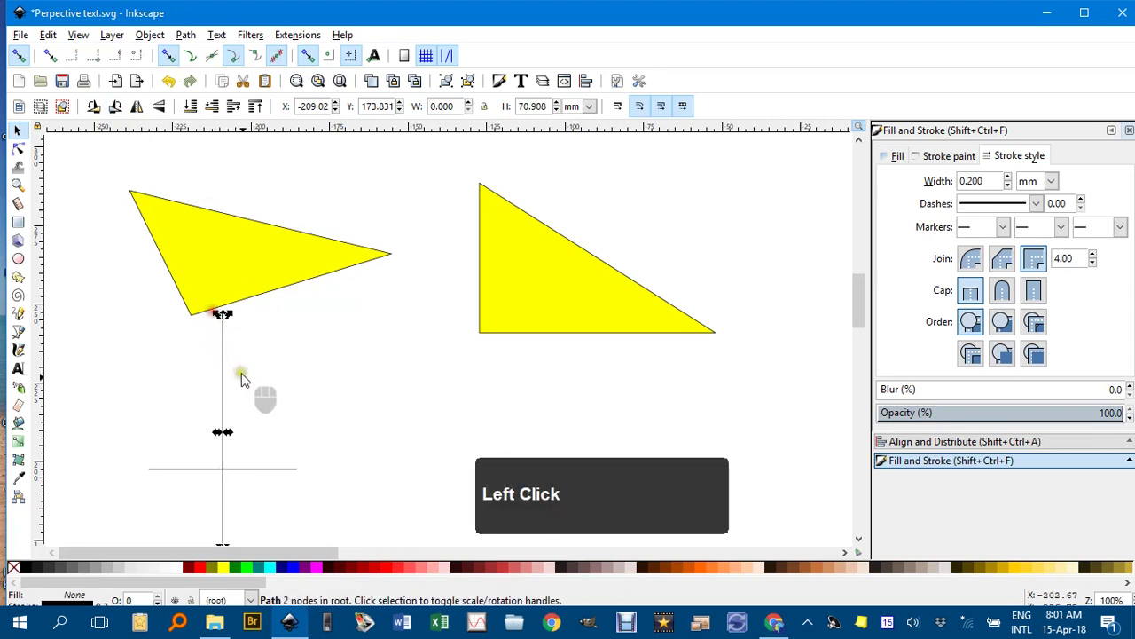
pyautogui.click(321, 426)
pyautogui.moveTo(344, 425); pyautogui.dragTo(368, 377)
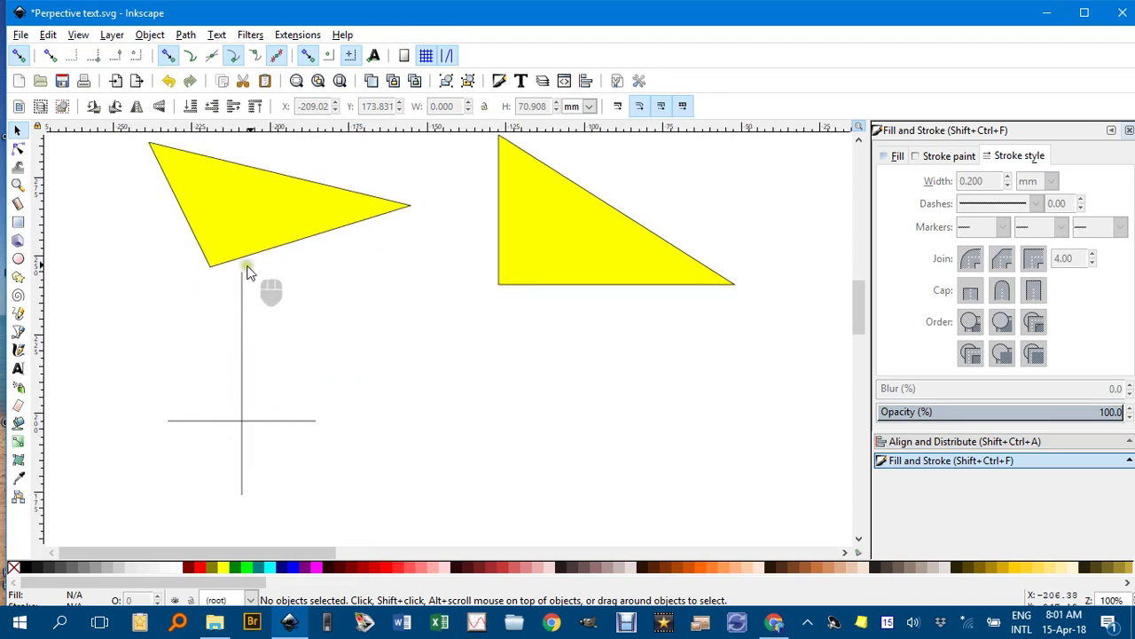
# - Trace a yellow isosceles triangle over the cross's ends and top, then move it aside
pyautogui.click(18, 332)
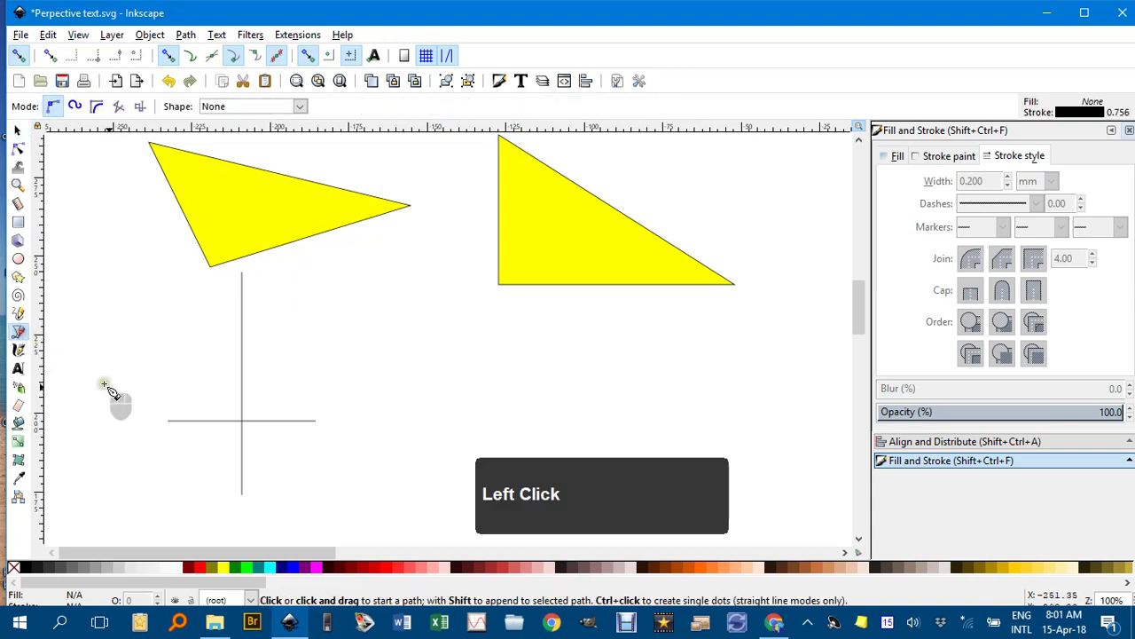
pyautogui.click(169, 421)
pyautogui.click(242, 275)
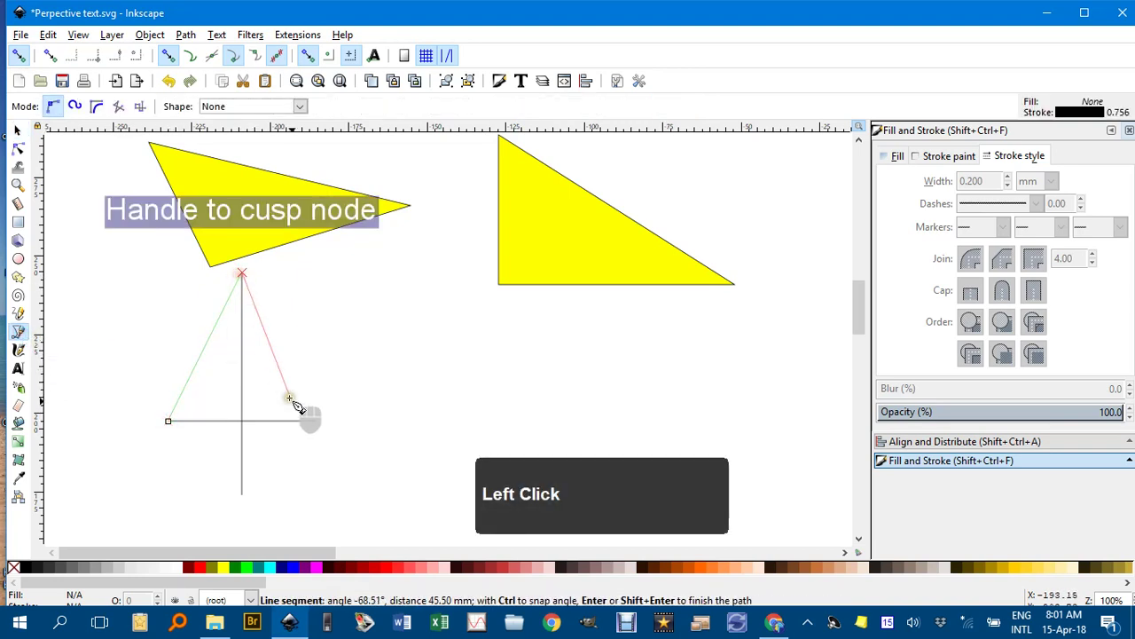
pyautogui.click(315, 421)
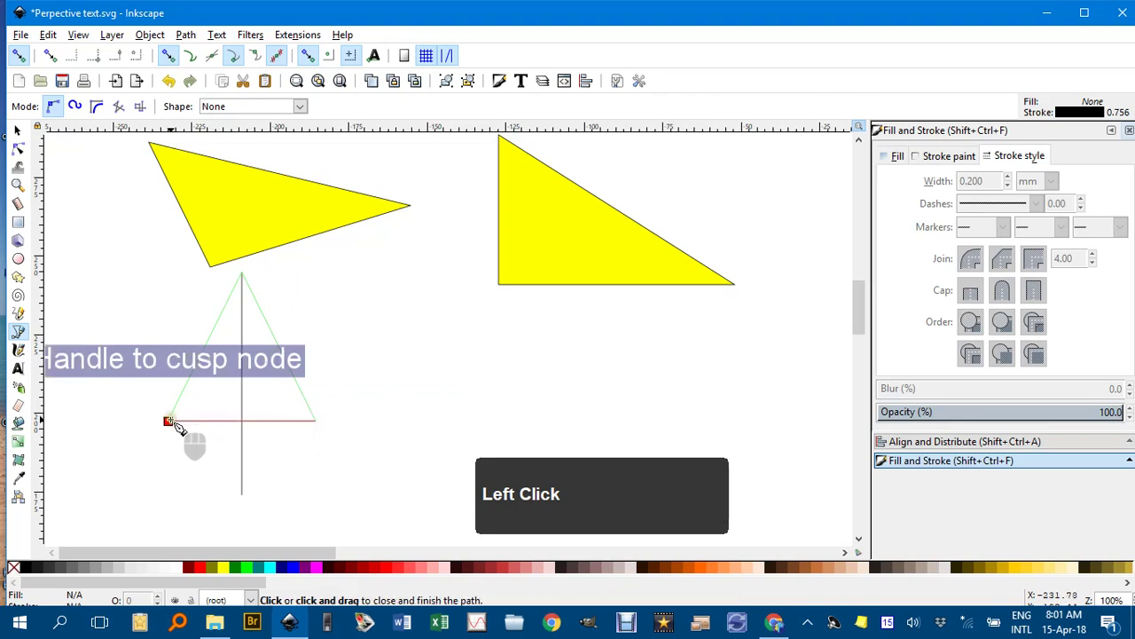
pyautogui.click(168, 420)
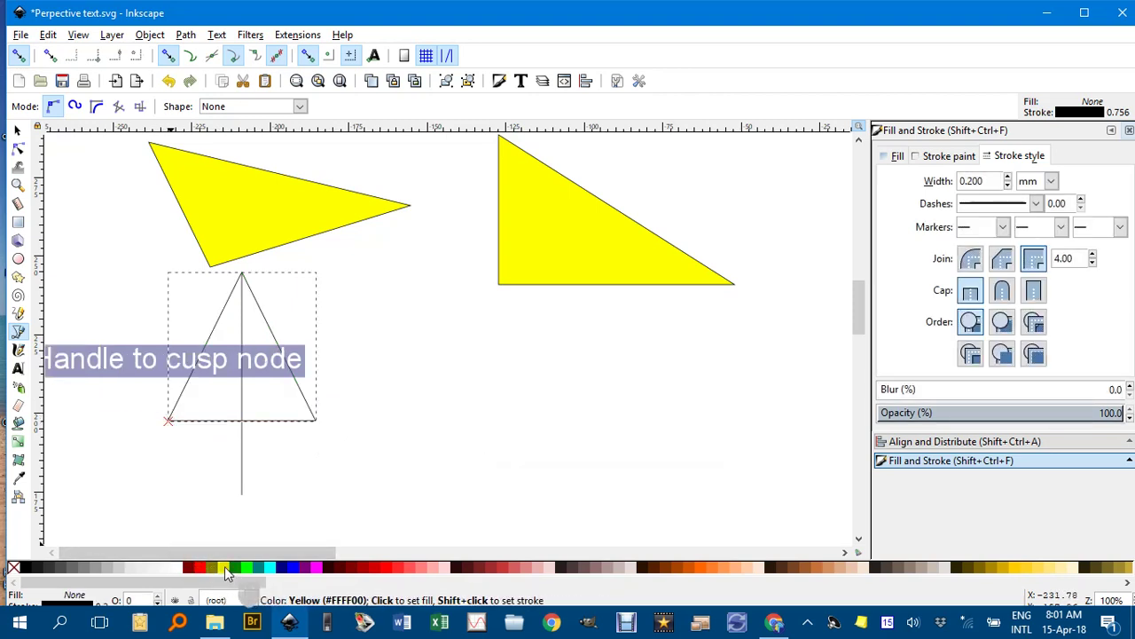
pyautogui.click(224, 566)
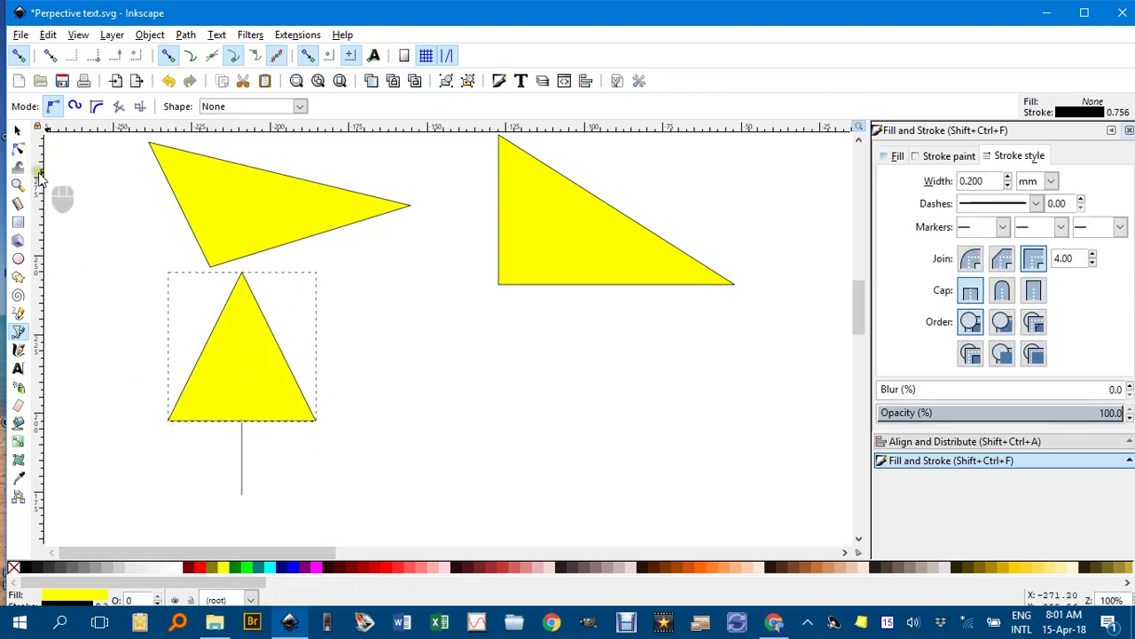
pyautogui.press('F1')
pyautogui.moveTo(246, 354); pyautogui.dragTo(431, 367)
# - Delete the leftover vertical and horizontal construction lines
pyautogui.click(242, 330)
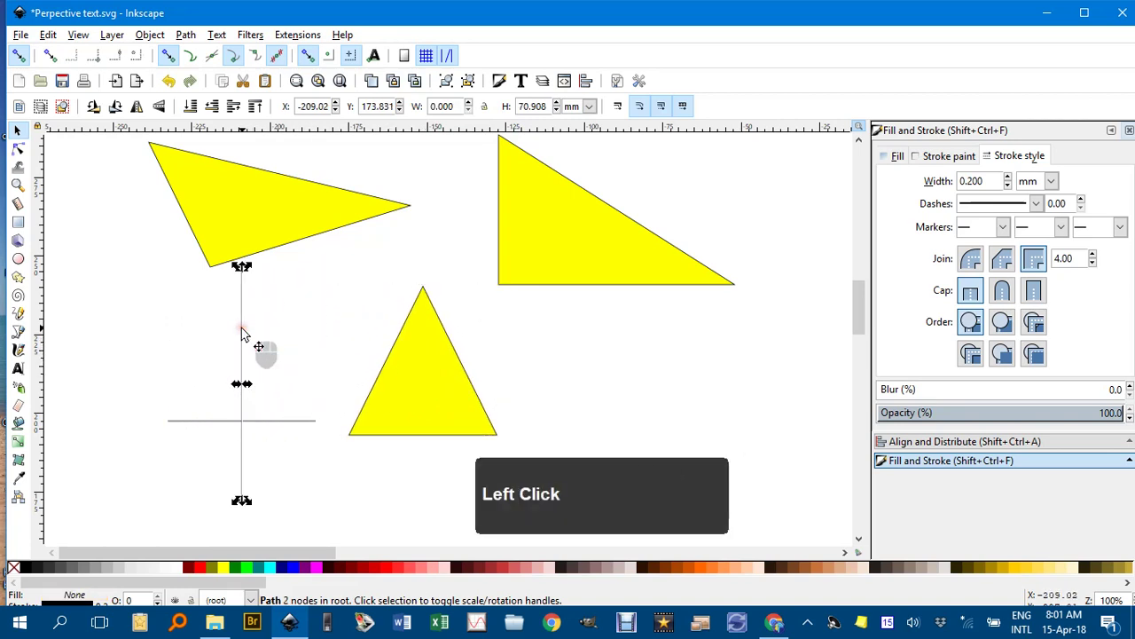
pyautogui.press('Delete')
pyautogui.click(254, 421)
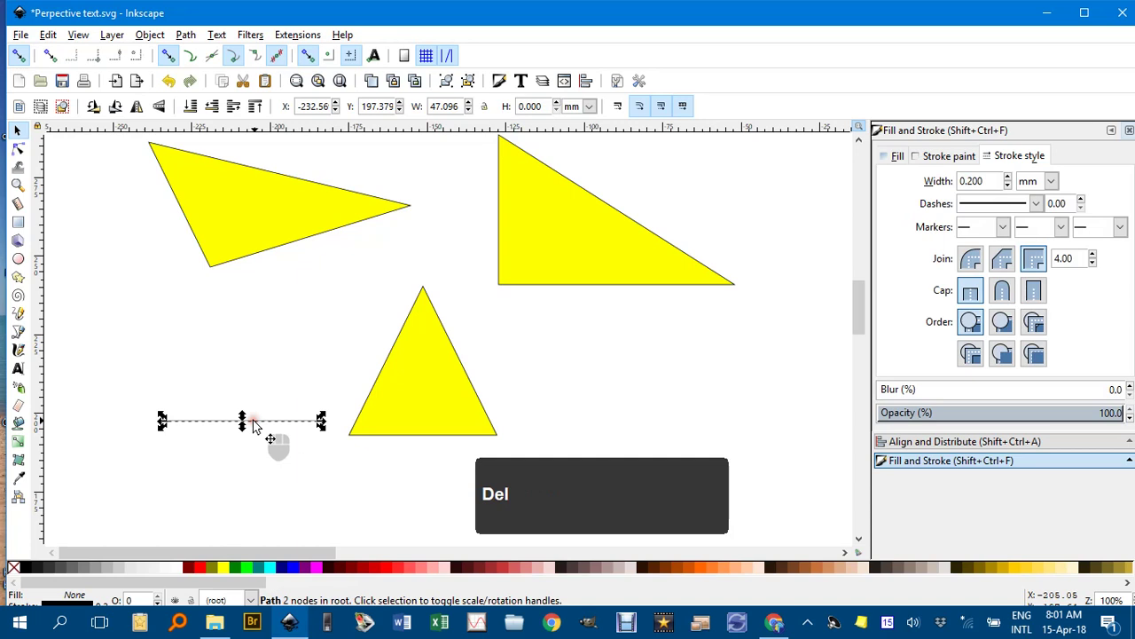
pyautogui.press('Delete')
# - Move the triangle to the lower left and stretch it to about 63.77 mm tall
pyautogui.moveTo(398, 393); pyautogui.dragTo(199, 467)
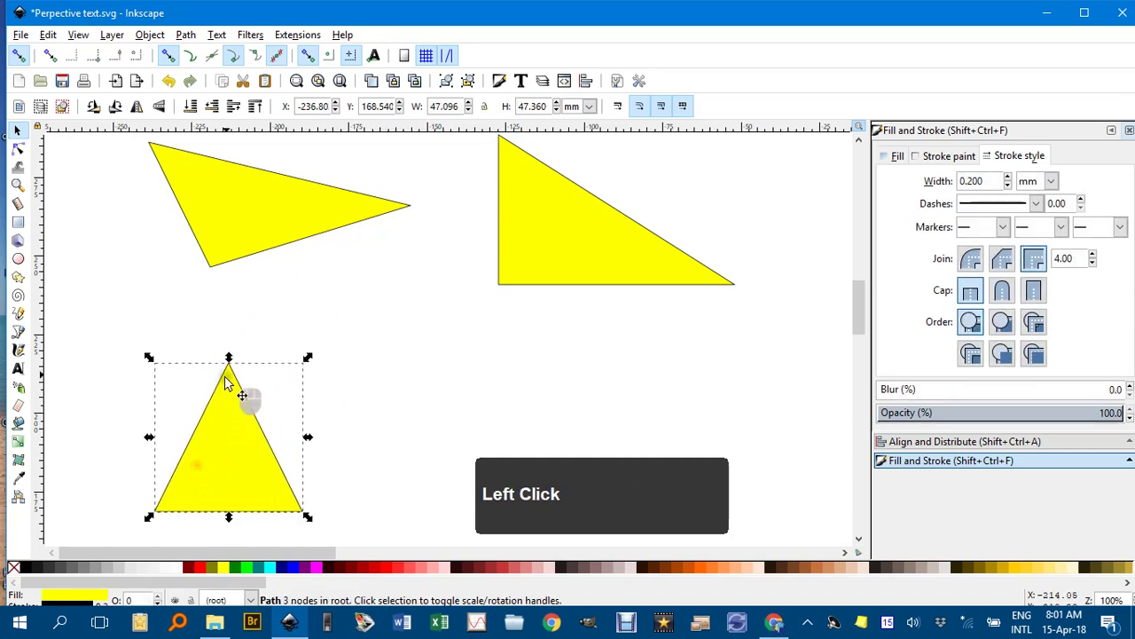
pyautogui.moveTo(229, 360); pyautogui.dragTo(238, 310)
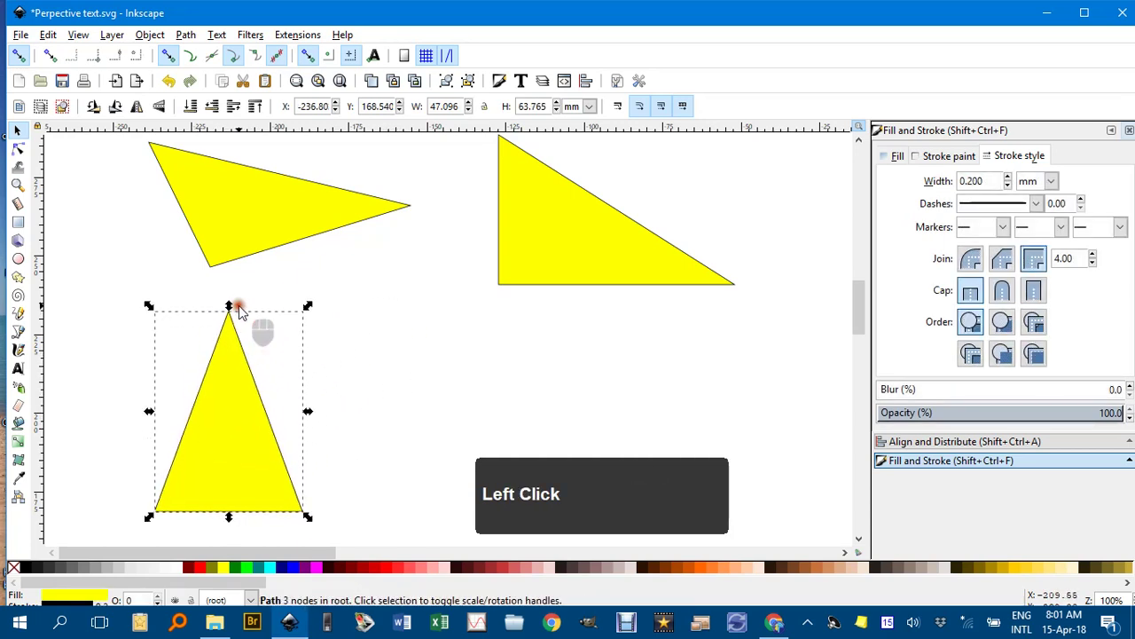
pyautogui.click(385, 334)
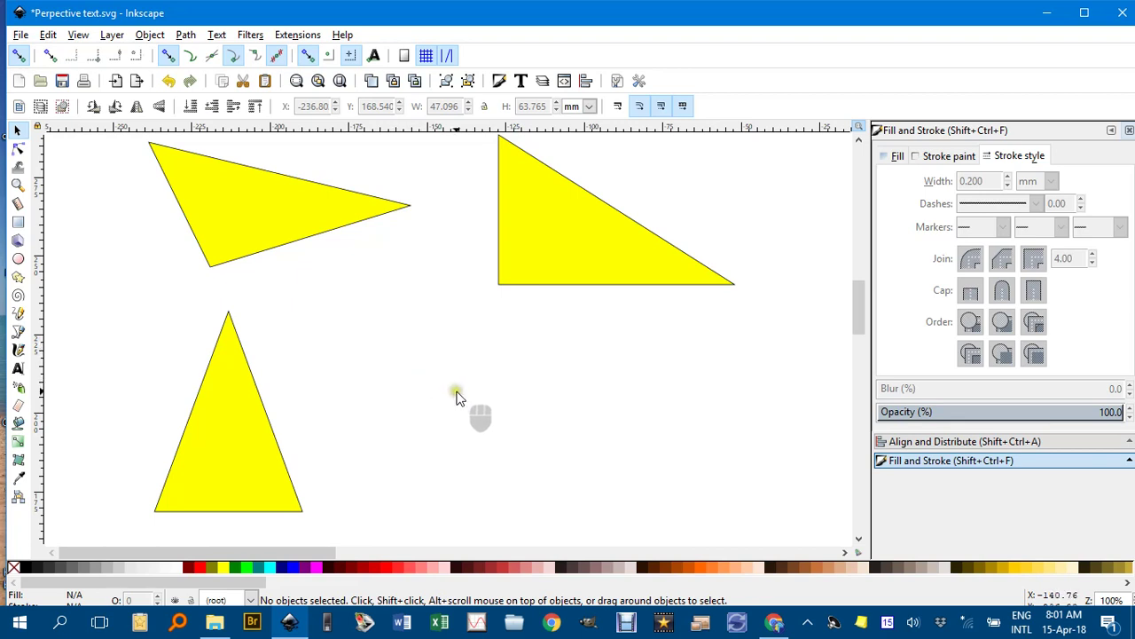
# - Draw a horizontal line about 56 mm long to the right of the tall triangle
pyautogui.click(18, 332)
pyautogui.click(402, 472)
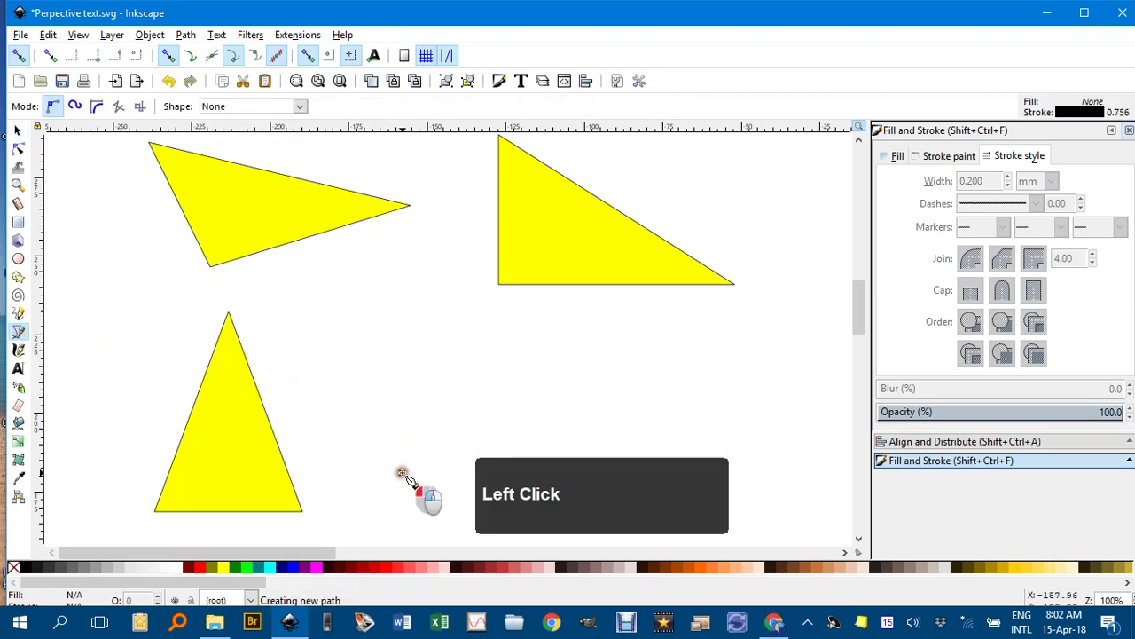
pyautogui.press('ctrl')
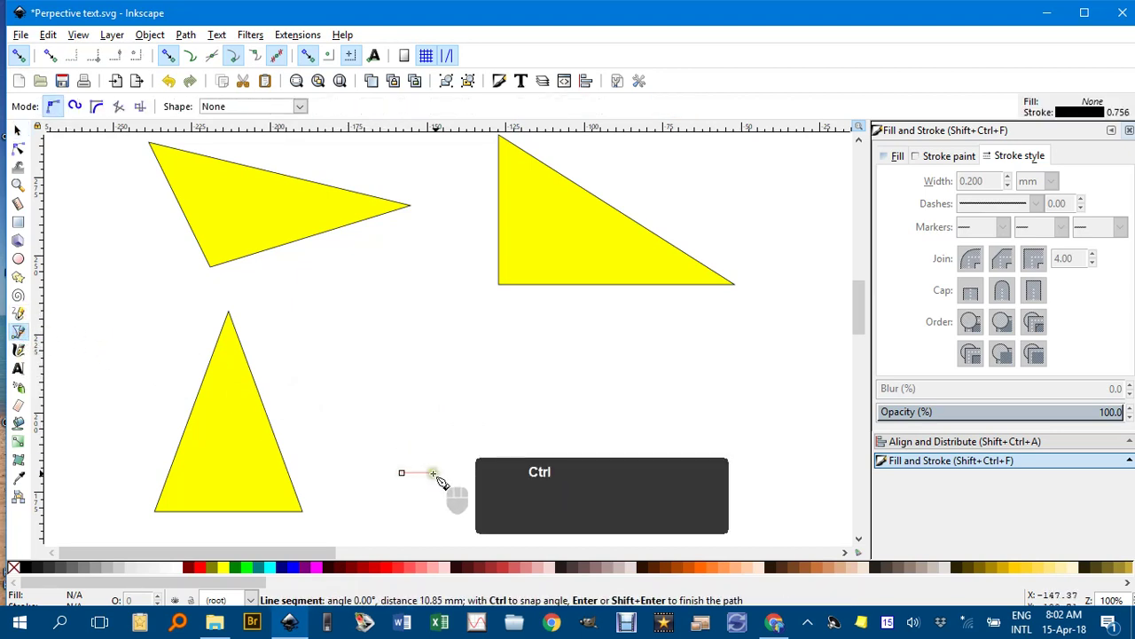
pyautogui.click(561, 472)
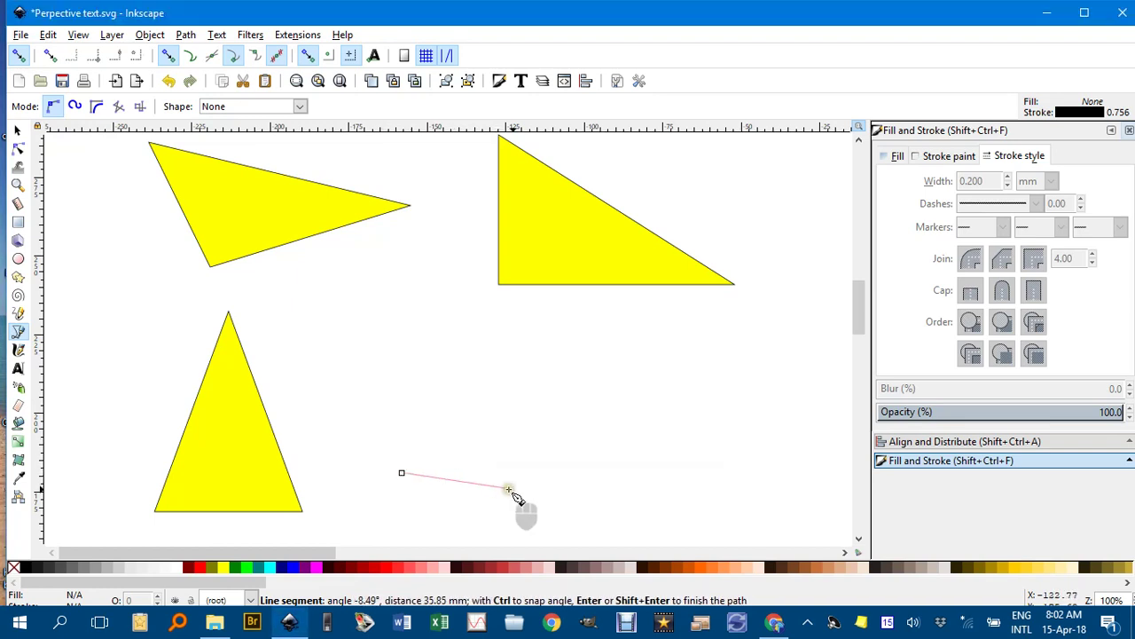
pyautogui.press('ctrl')
pyautogui.press('Escape')
pyautogui.moveTo(545, 490); pyautogui.dragTo(692, 495)
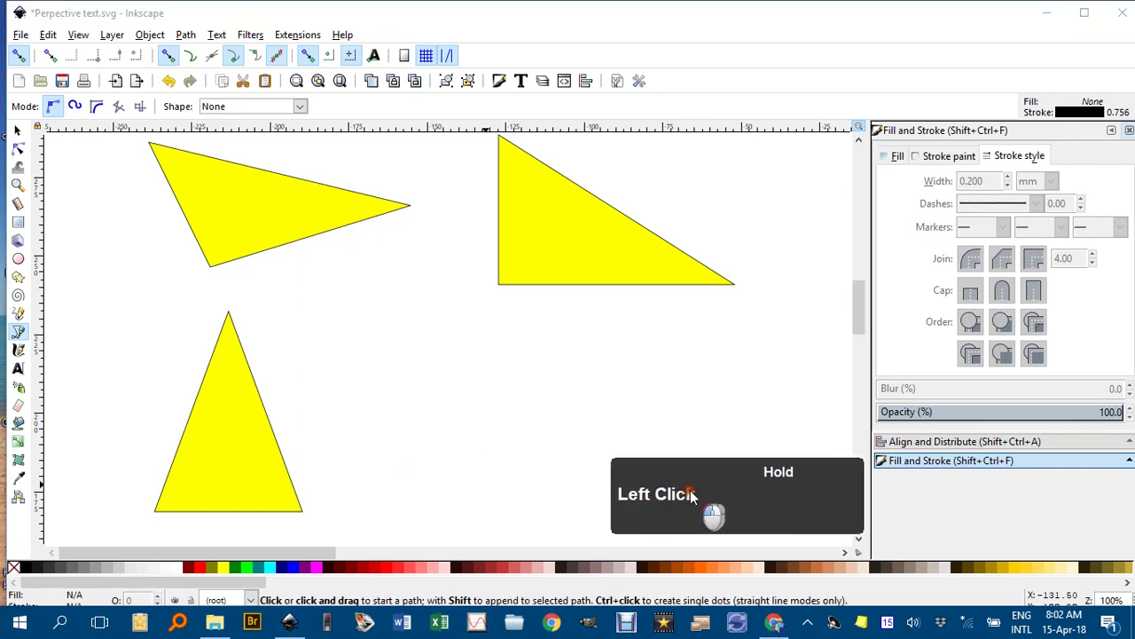
pyautogui.click(365, 471)
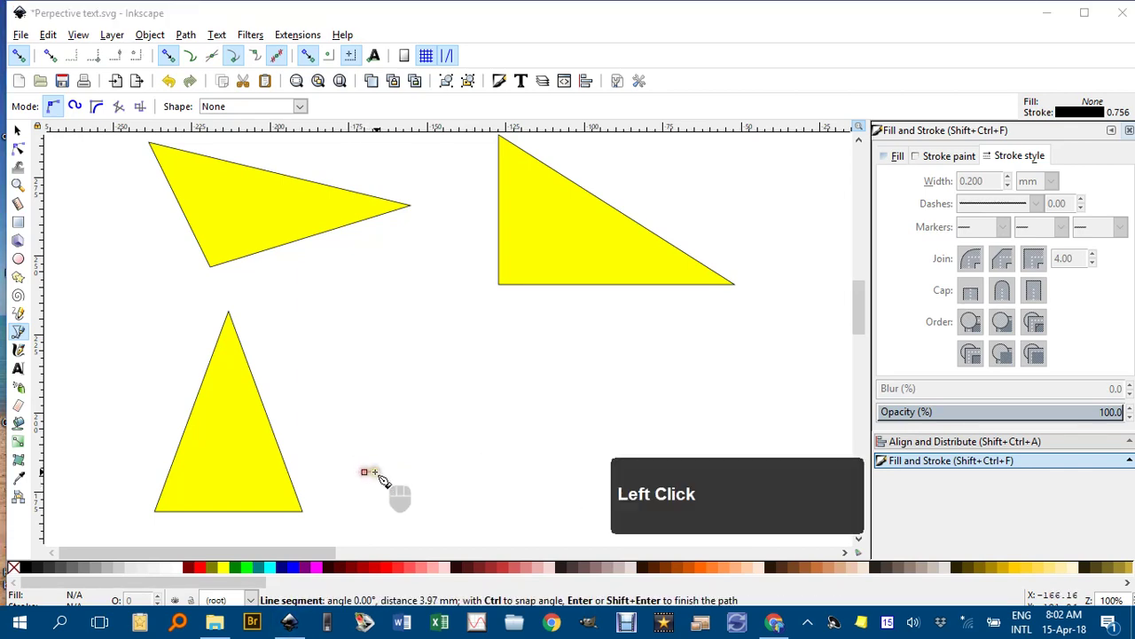
pyautogui.keyDown('ctrl'); pyautogui.click(541, 474); pyautogui.keyUp('ctrl')
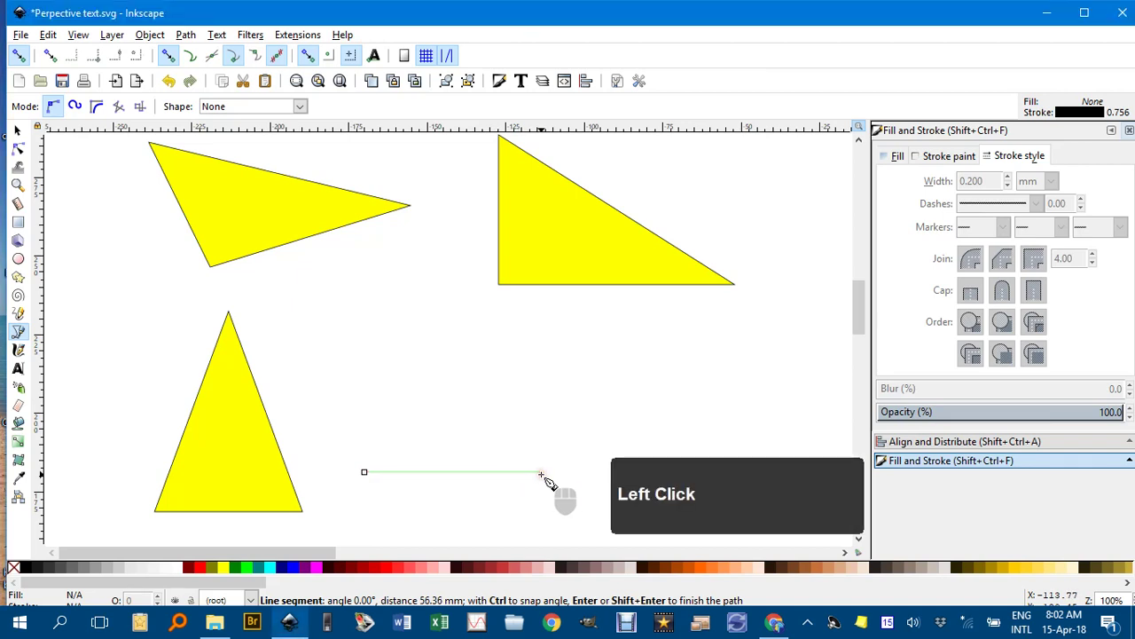
pyautogui.press('Return')
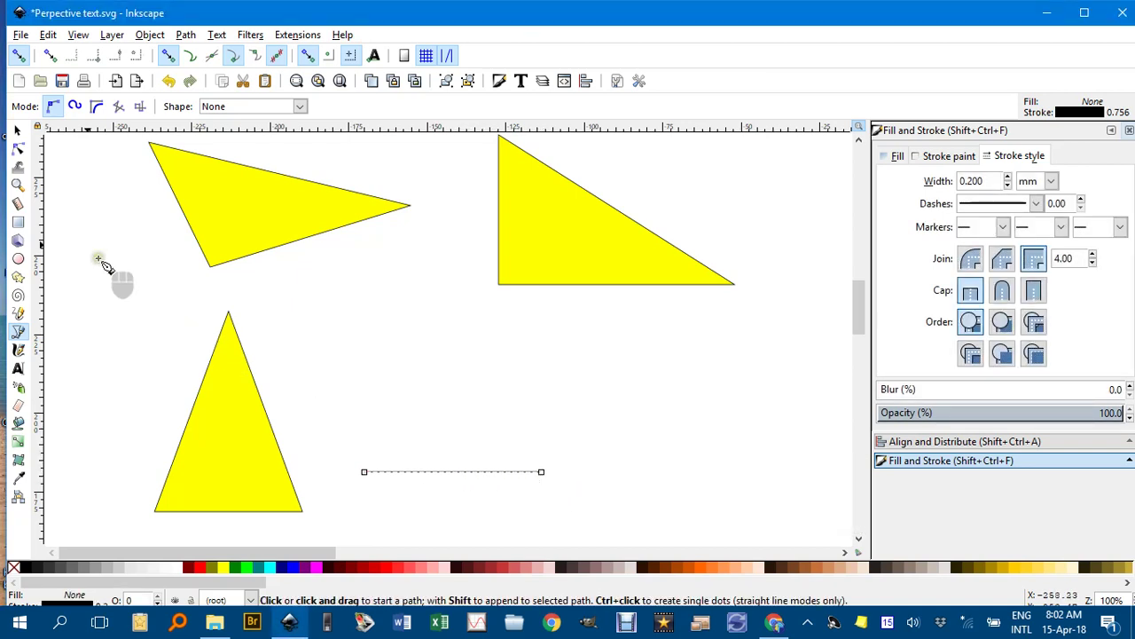
pyautogui.click(17, 131)
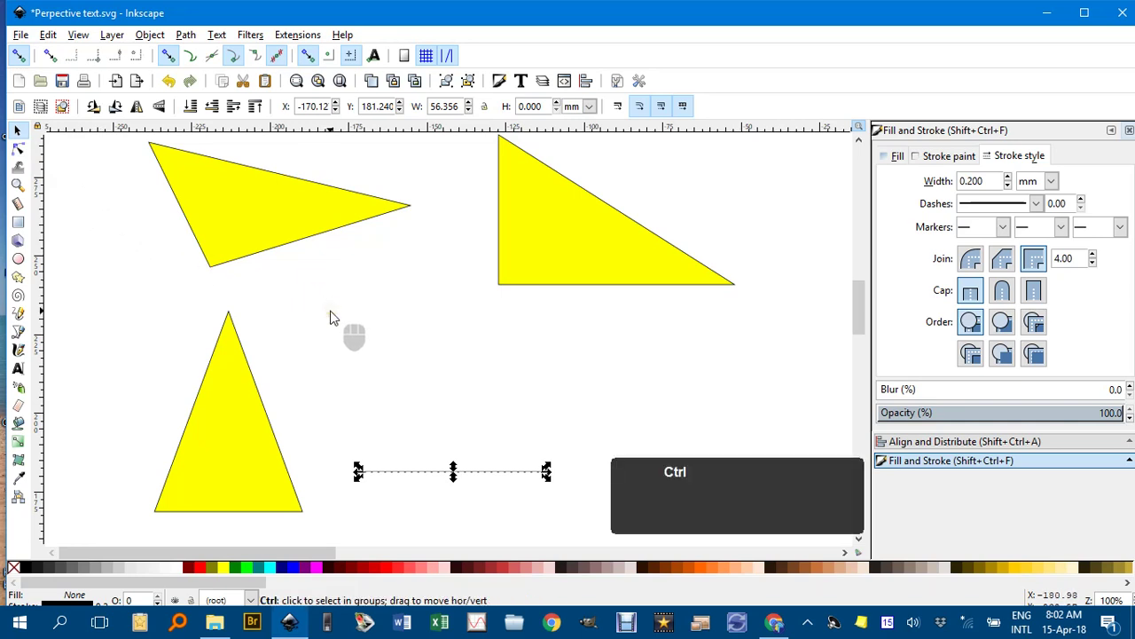
# - Duplicate the horizontal line, rotate the copy to about 60° and move it up-left
pyautogui.hotkey('ctrl', 'd')
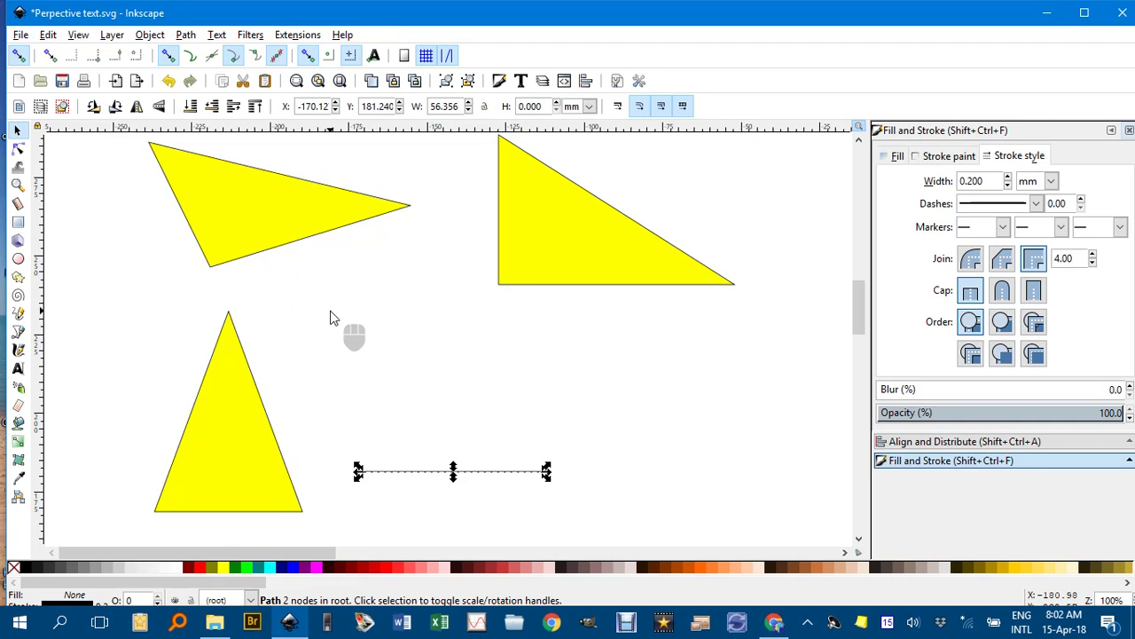
pyautogui.press('[')
pyautogui.press('[')
pyautogui.press('[')
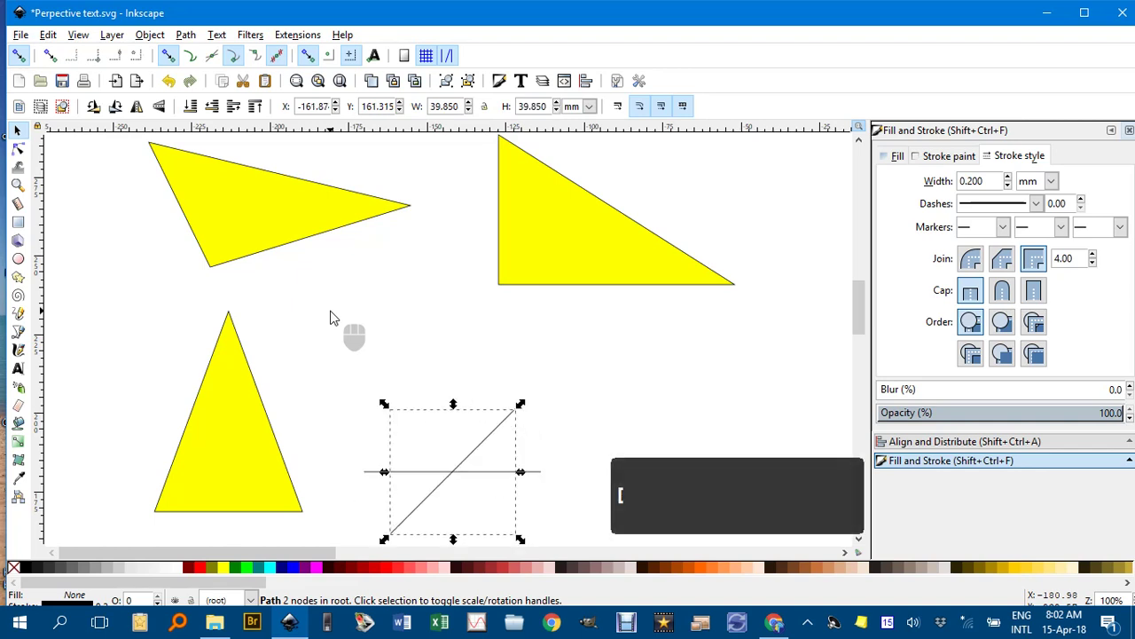
pyautogui.press('[')
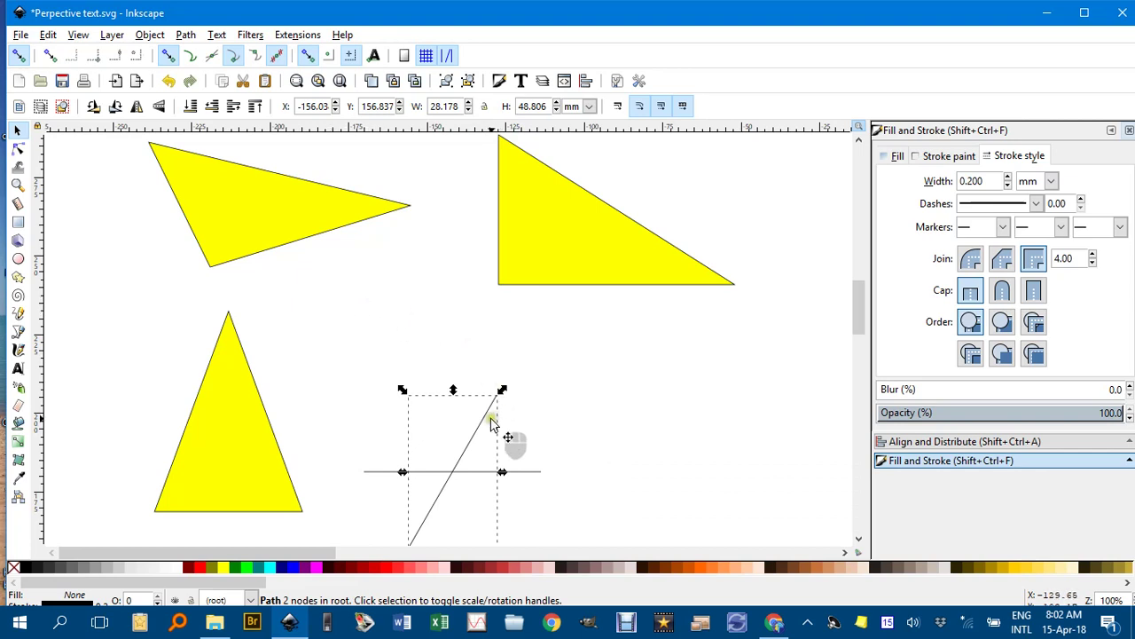
pyautogui.moveTo(483, 419); pyautogui.dragTo(411, 314)
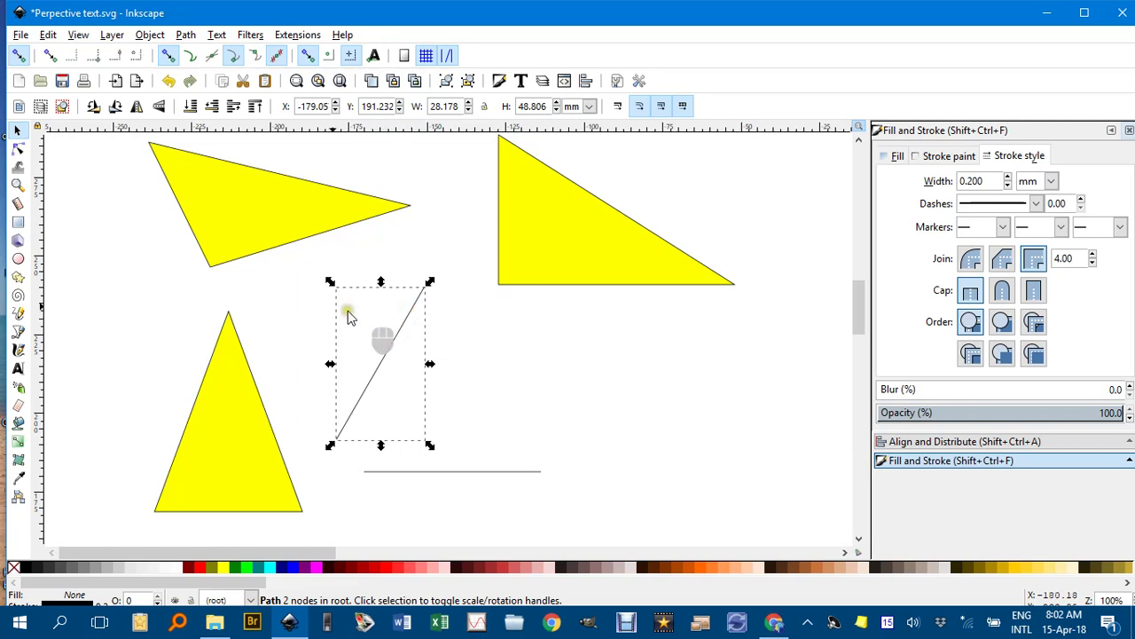
# - Make a horizontally mirrored copy of the slanted line and move it to the base's right end
pyautogui.click(139, 107)
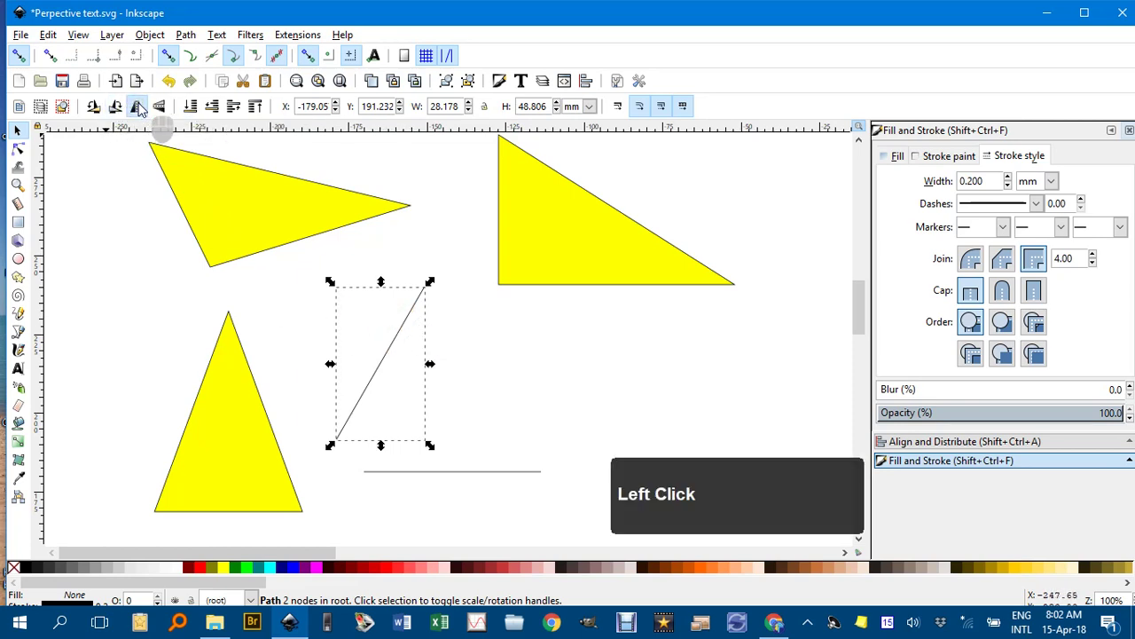
pyautogui.hotkey('ctrl', 'z')
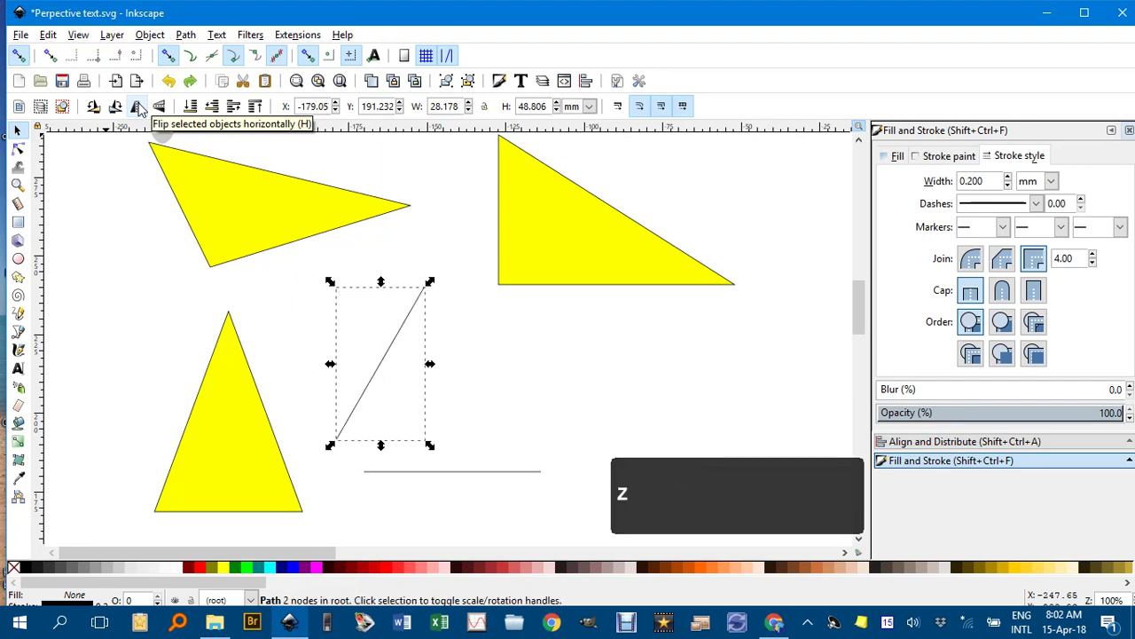
pyautogui.hotkey('ctrl', 'd')
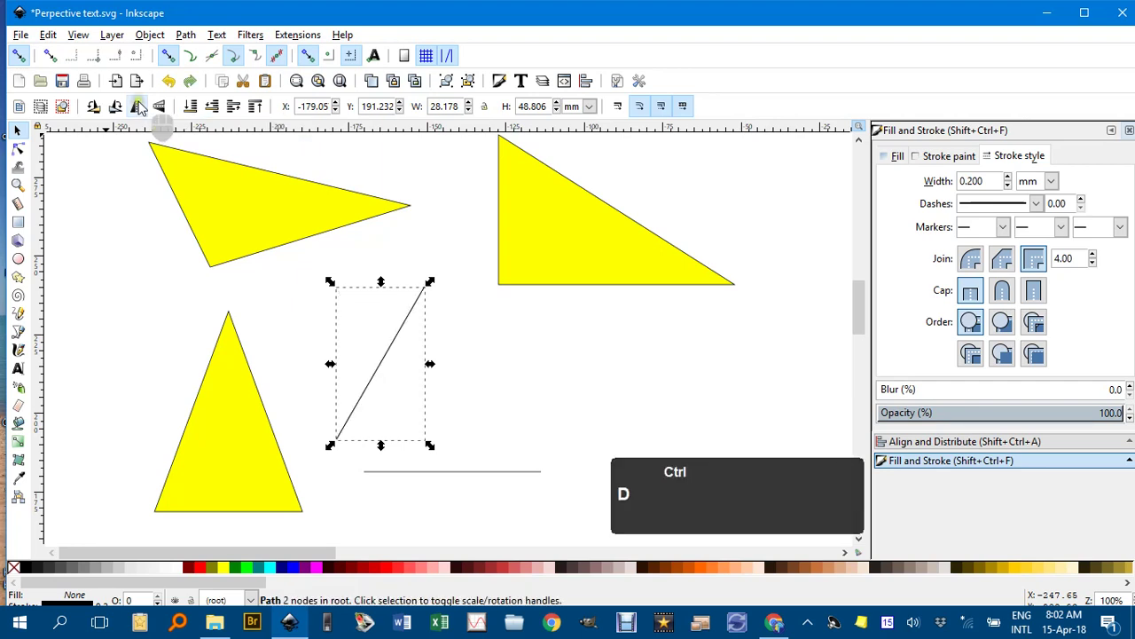
pyautogui.click(138, 106)
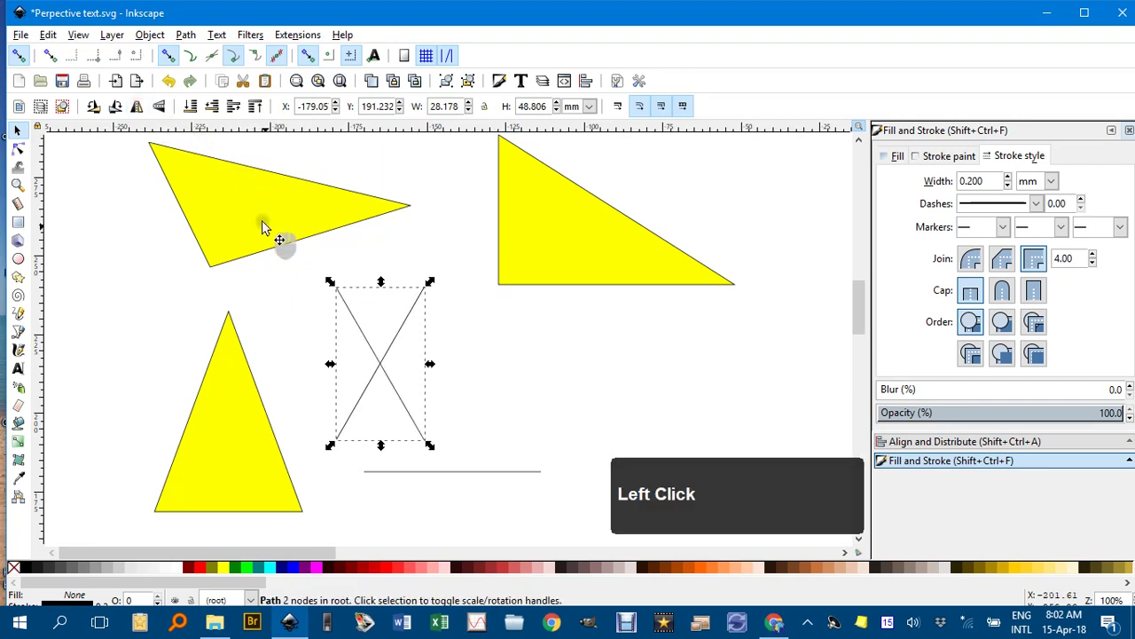
pyautogui.moveTo(358, 318); pyautogui.dragTo(477, 346)
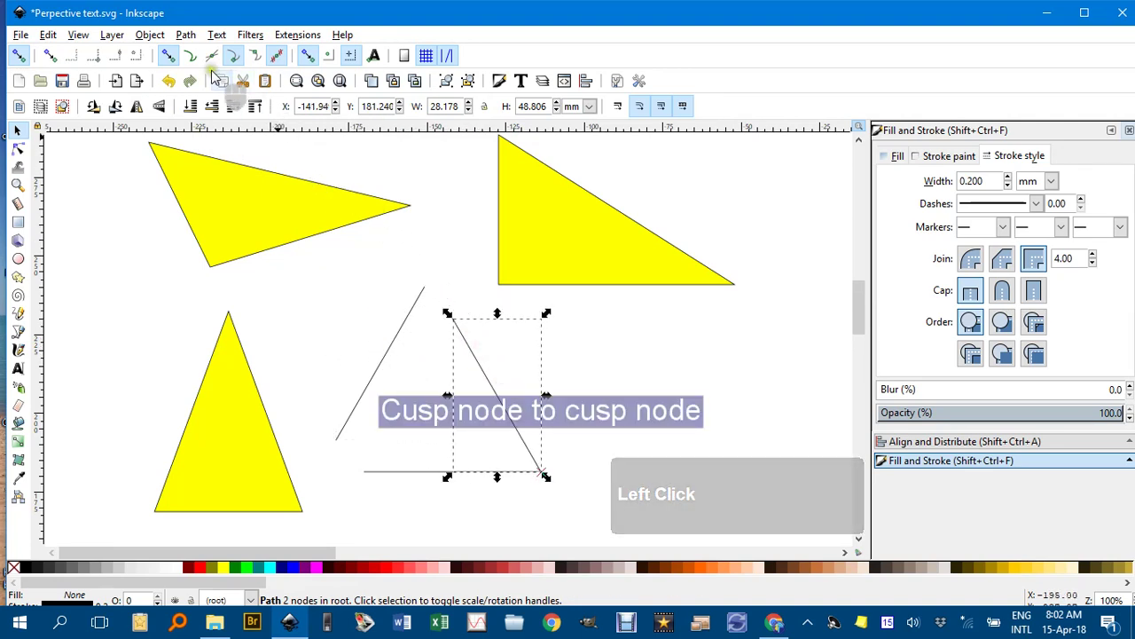
# - Enable cusp-node snapping and snap the left slanted line onto the base's left end
pyautogui.click(236, 56)
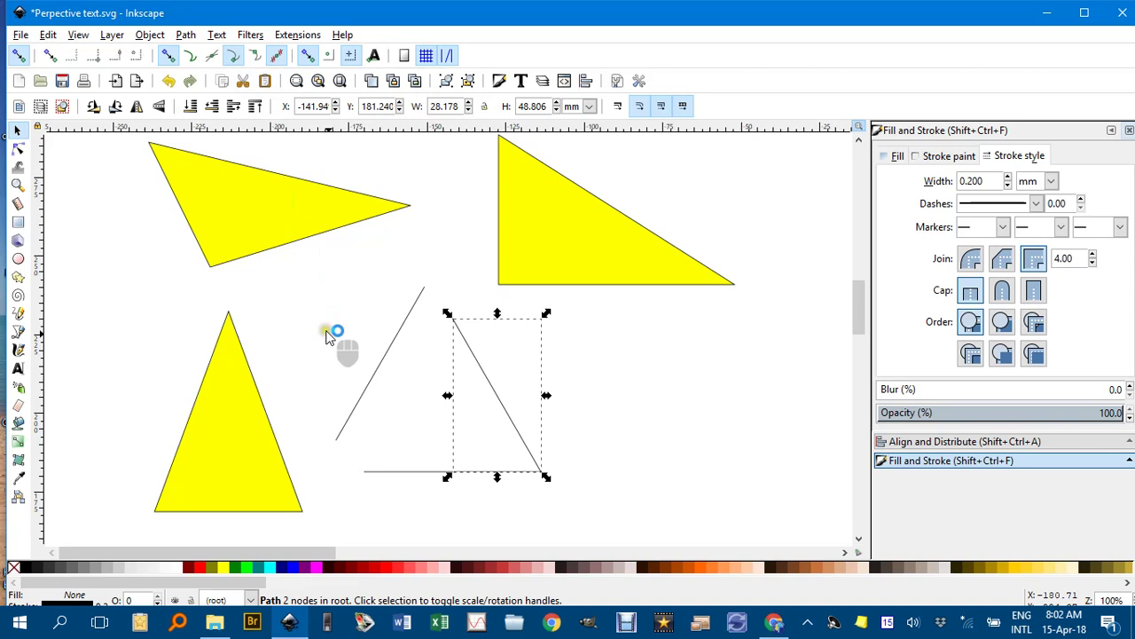
pyautogui.moveTo(391, 378); pyautogui.dragTo(435, 430)
pyautogui.click(526, 380)
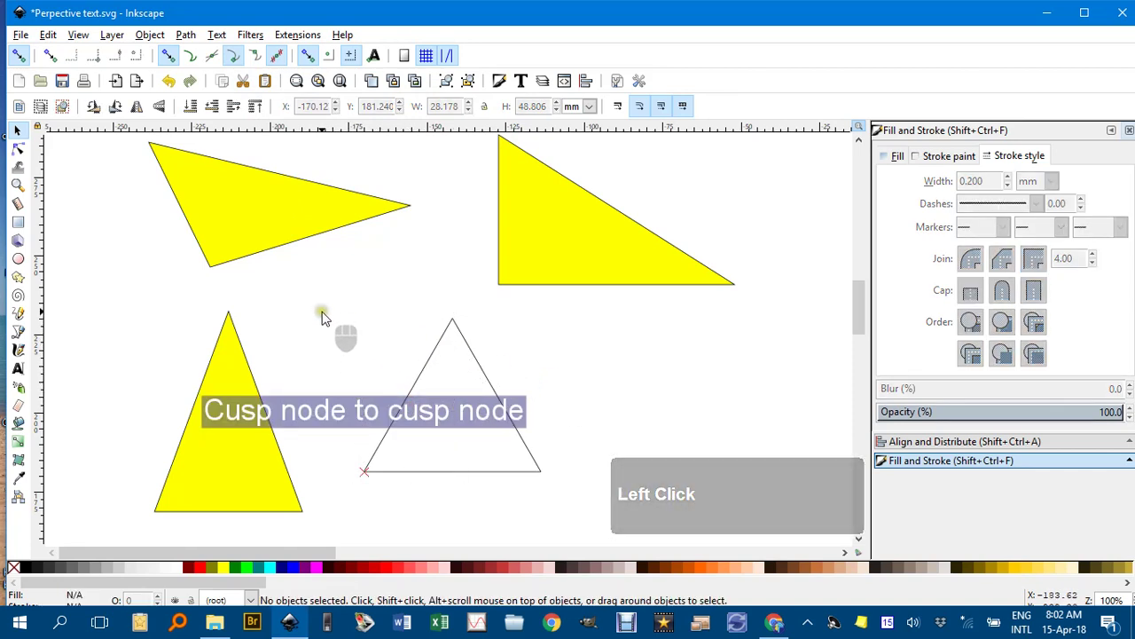
pyautogui.click(411, 393)
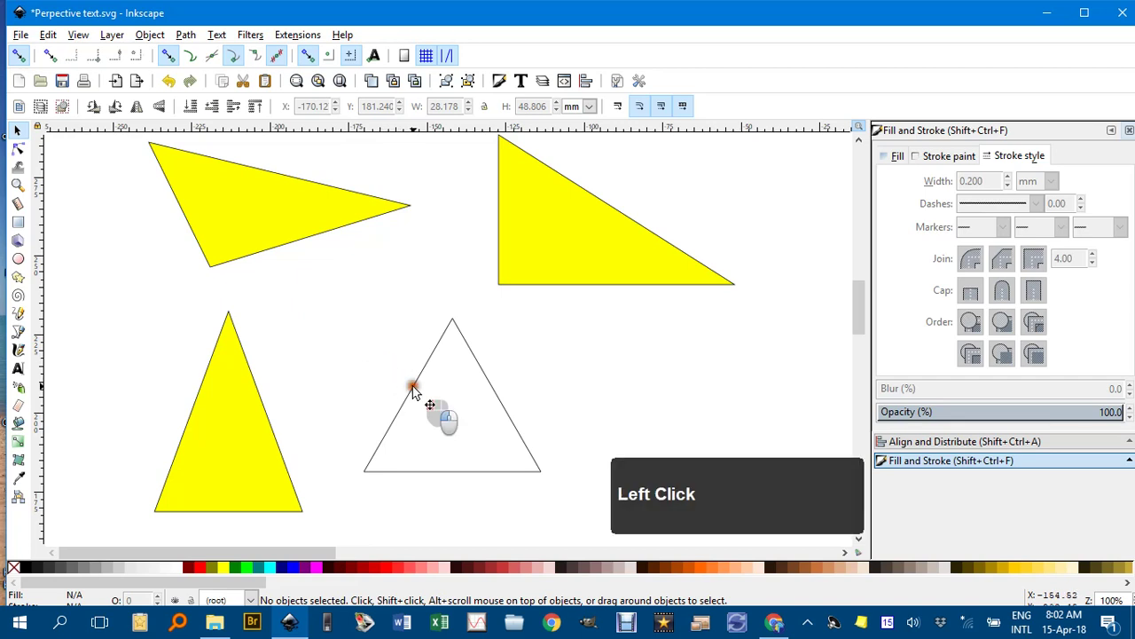
pyautogui.click(222, 568)
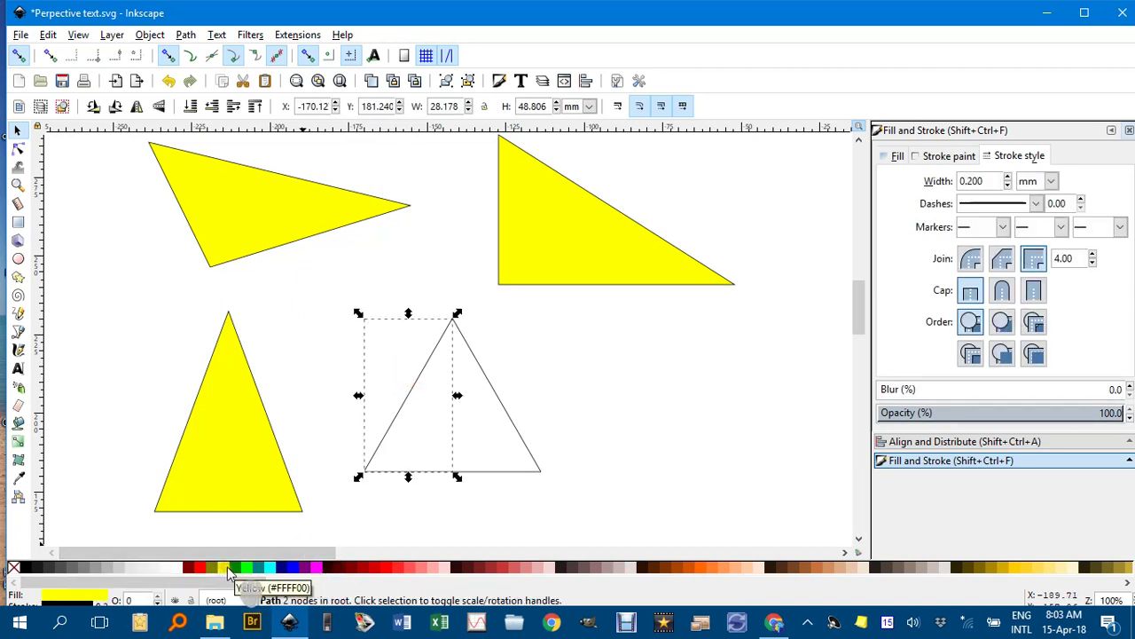
# - Join the node pairs at the triangle's bottom-left and bottom-right corners
pyautogui.click(310, 299)
pyautogui.moveTo(310, 299); pyautogui.dragTo(568, 515)
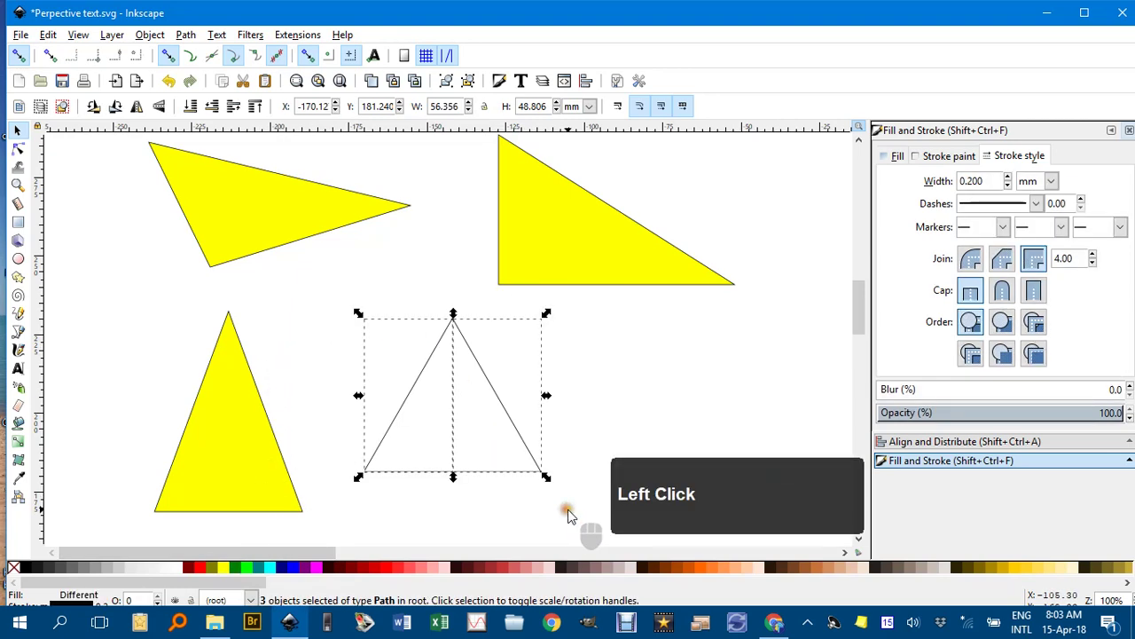
pyautogui.press('n')
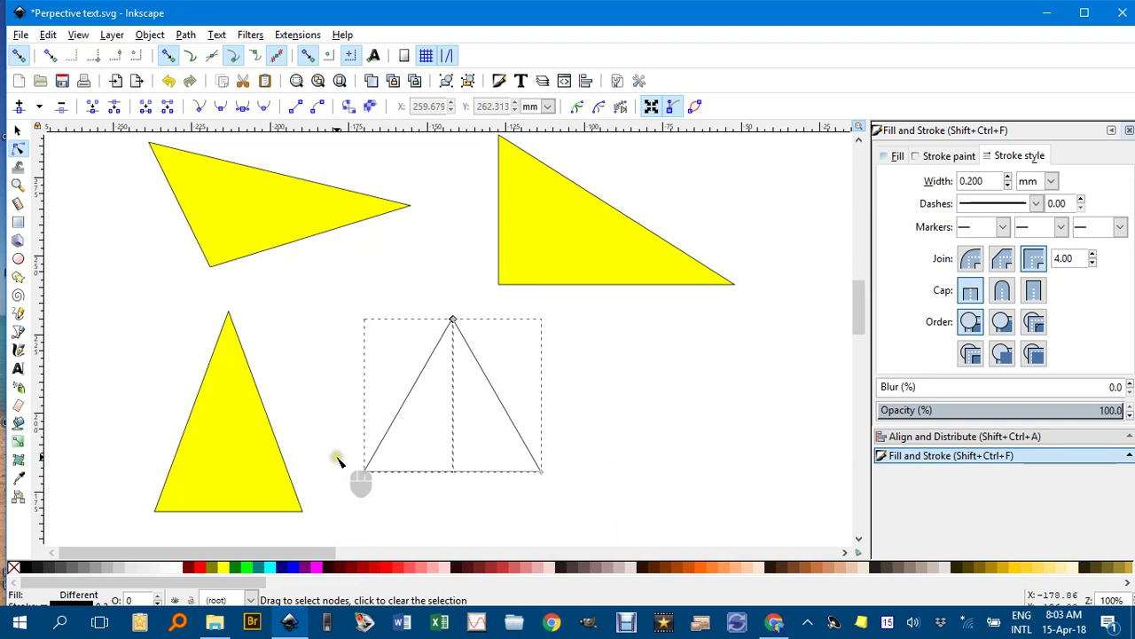
pyautogui.moveTo(337, 455); pyautogui.dragTo(393, 486)
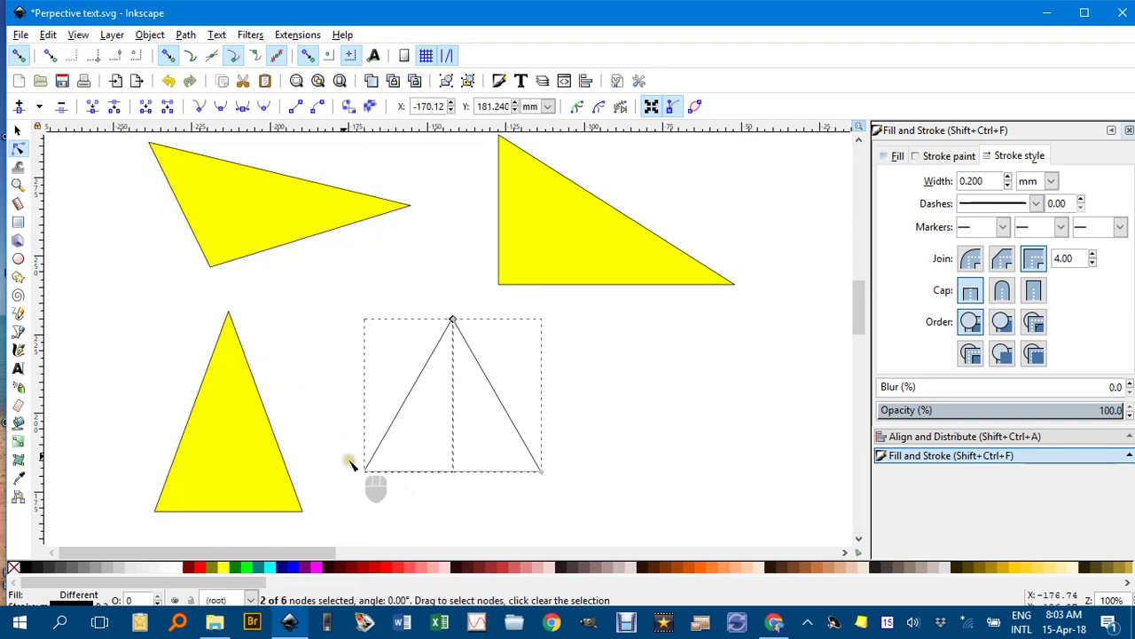
pyautogui.click(93, 108)
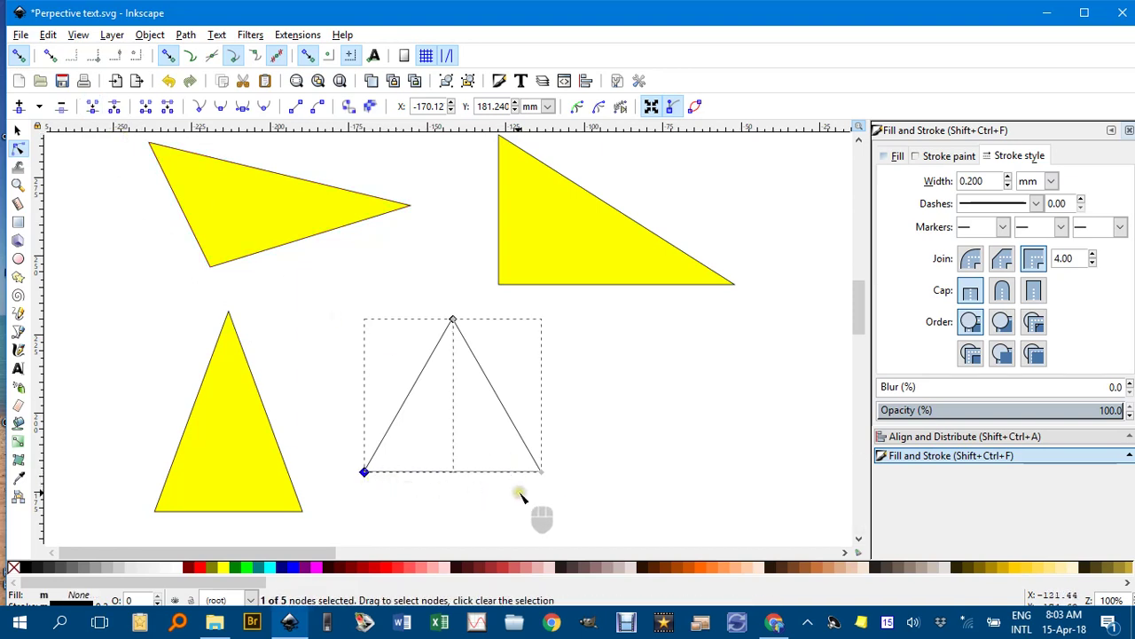
pyautogui.moveTo(520, 497); pyautogui.dragTo(564, 444)
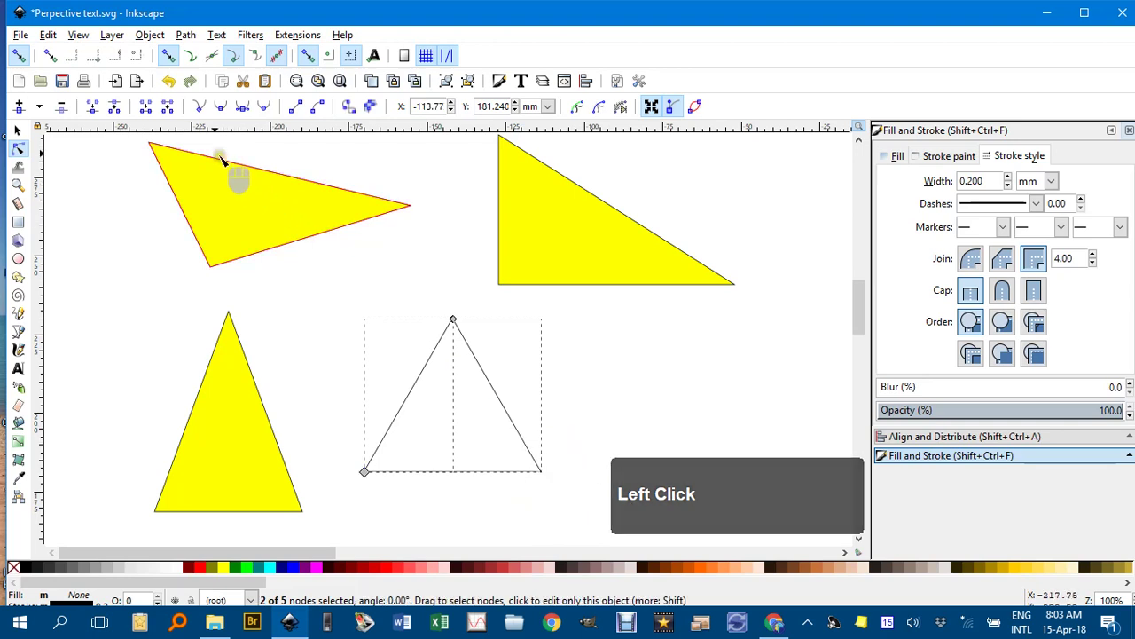
pyautogui.click(92, 106)
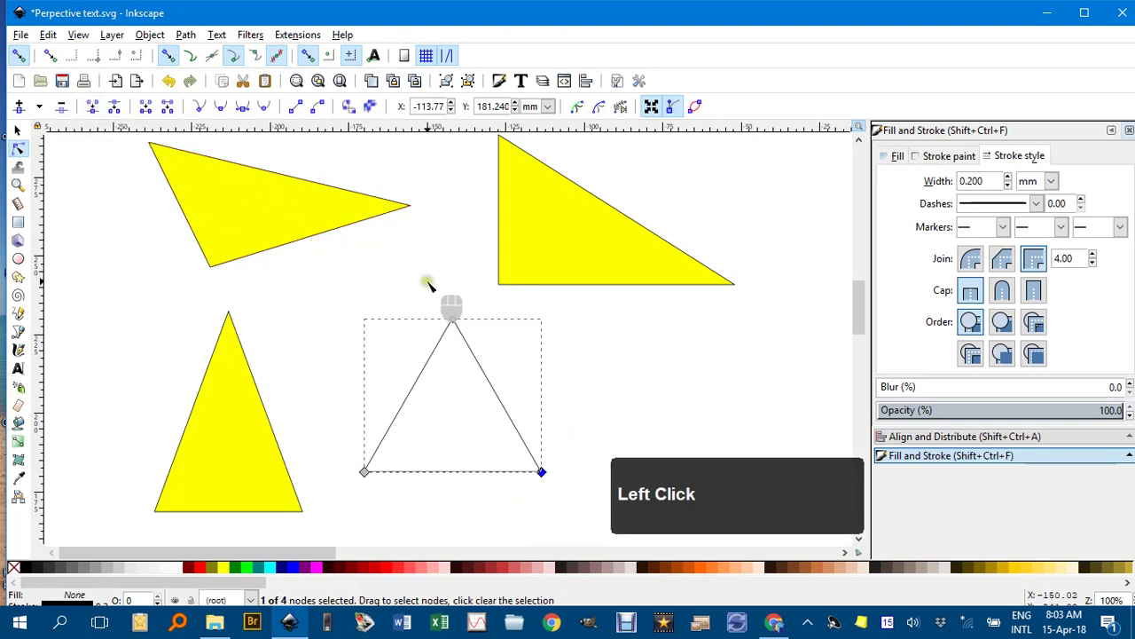
# - Join the two top nodes to close the path and fill it yellow
pyautogui.moveTo(432, 290); pyautogui.dragTo(465, 330)
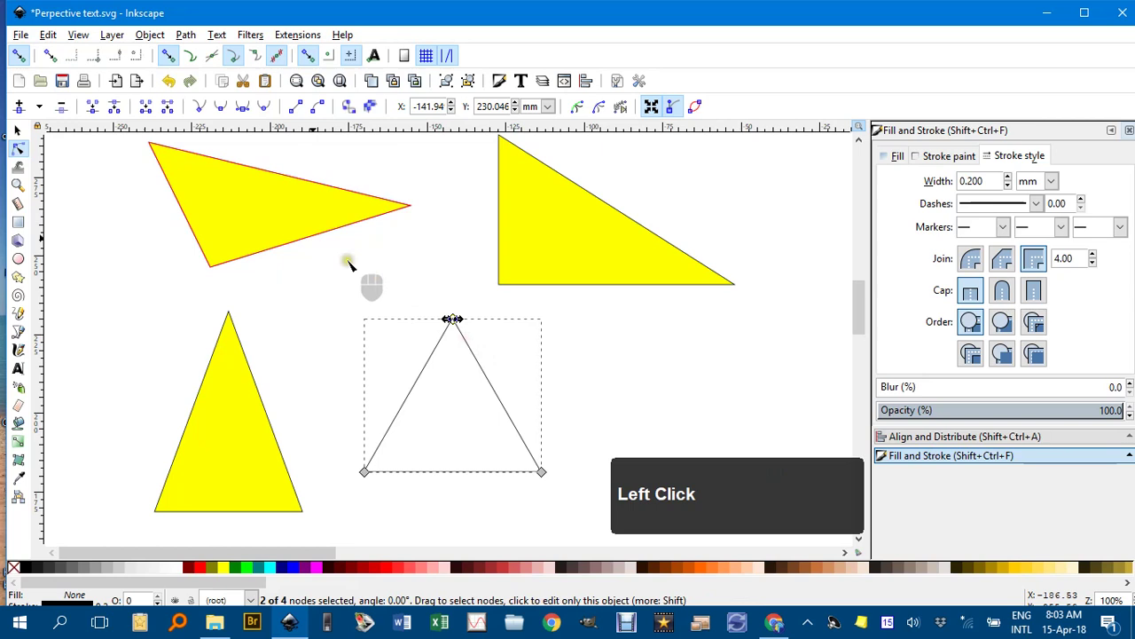
pyautogui.click(92, 106)
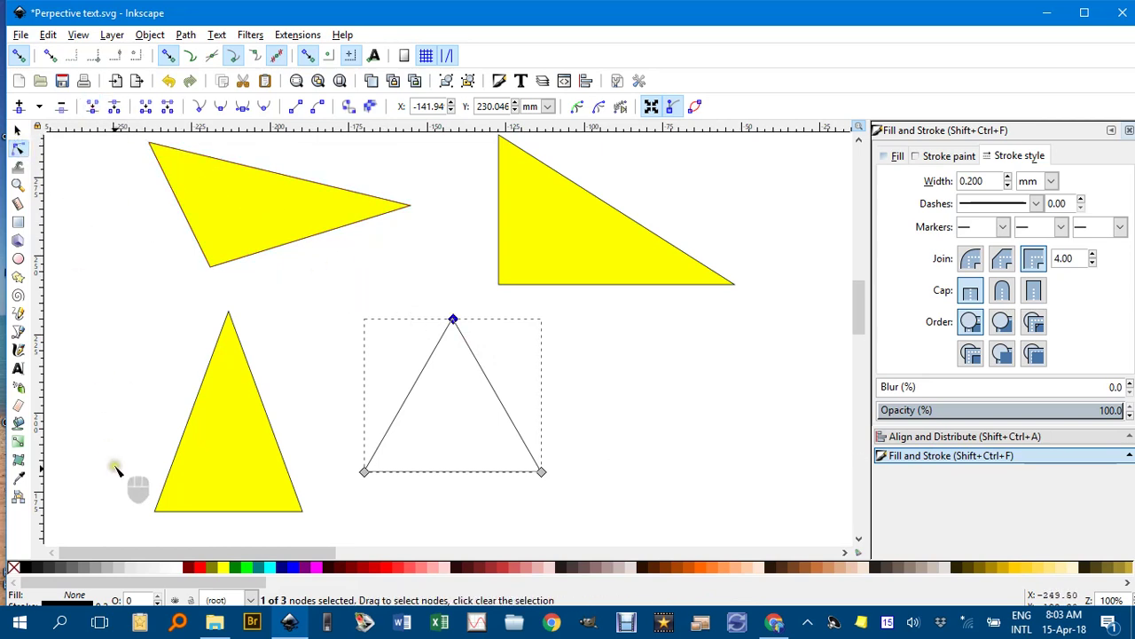
pyautogui.click(19, 133)
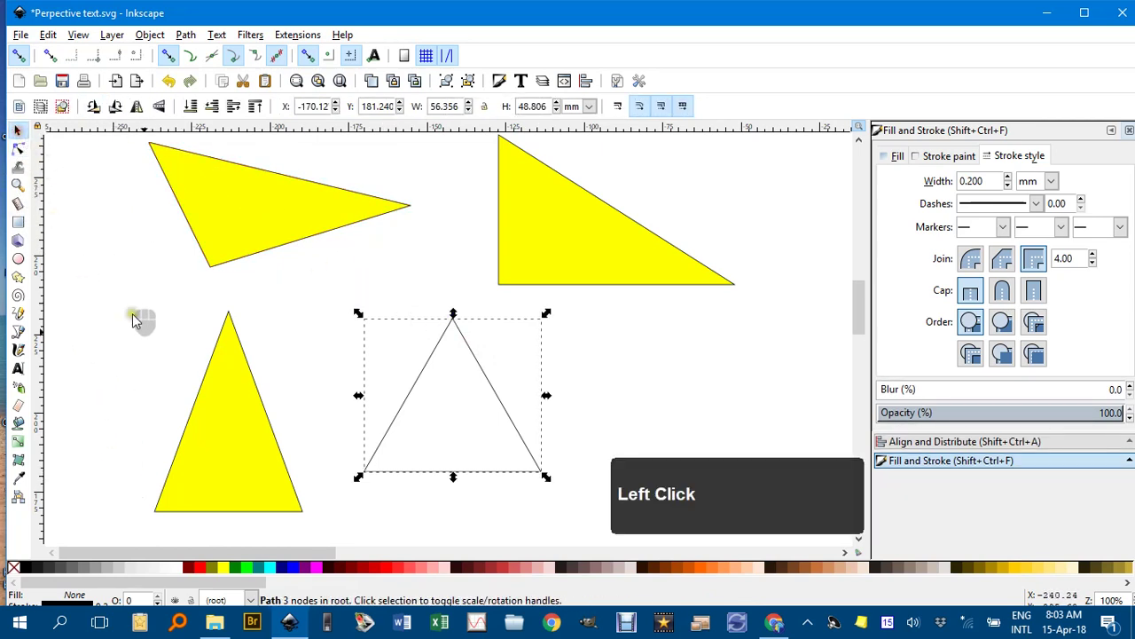
pyautogui.click(217, 567)
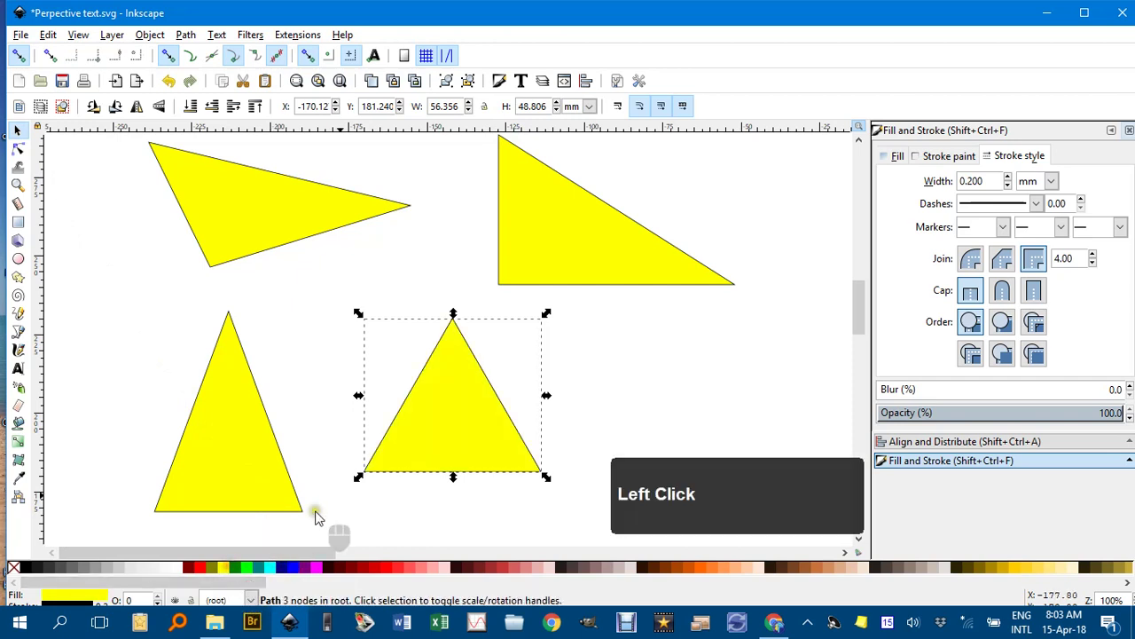
pyautogui.click(603, 390)
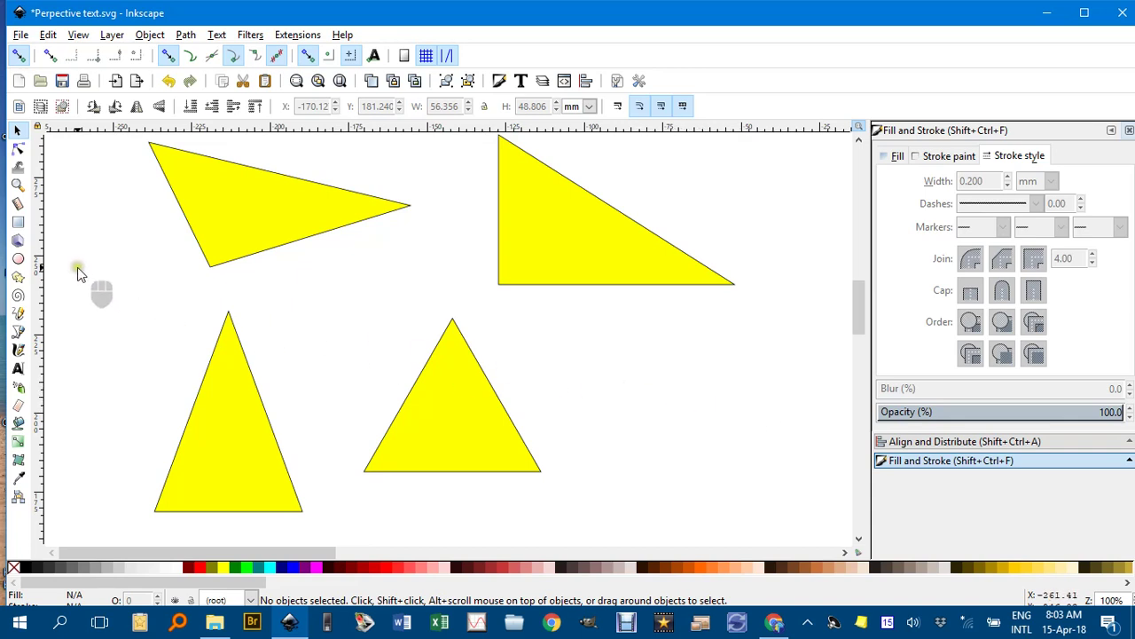
# - Draw a short vertical tick line to the right of the triangle
pyautogui.click(17, 331)
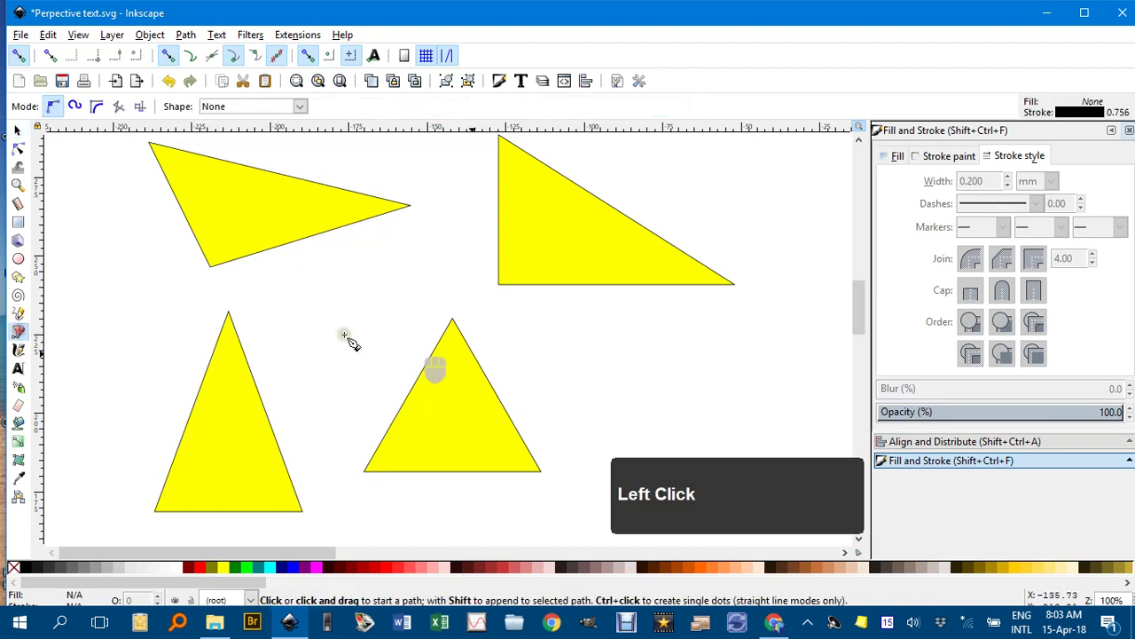
pyautogui.click(617, 347)
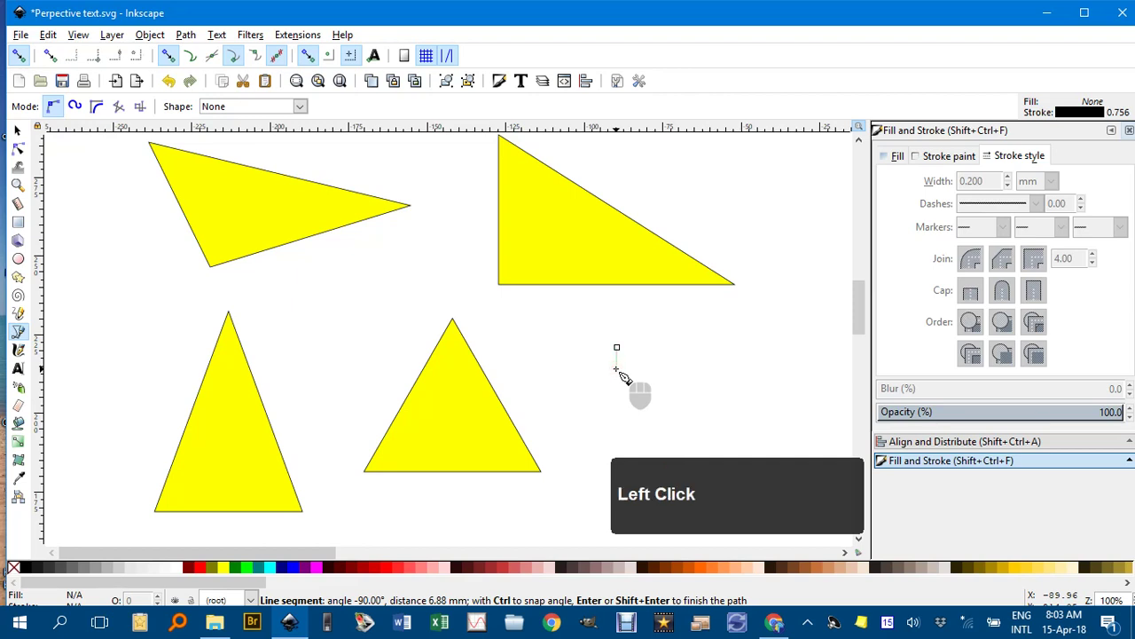
pyautogui.press('Return')
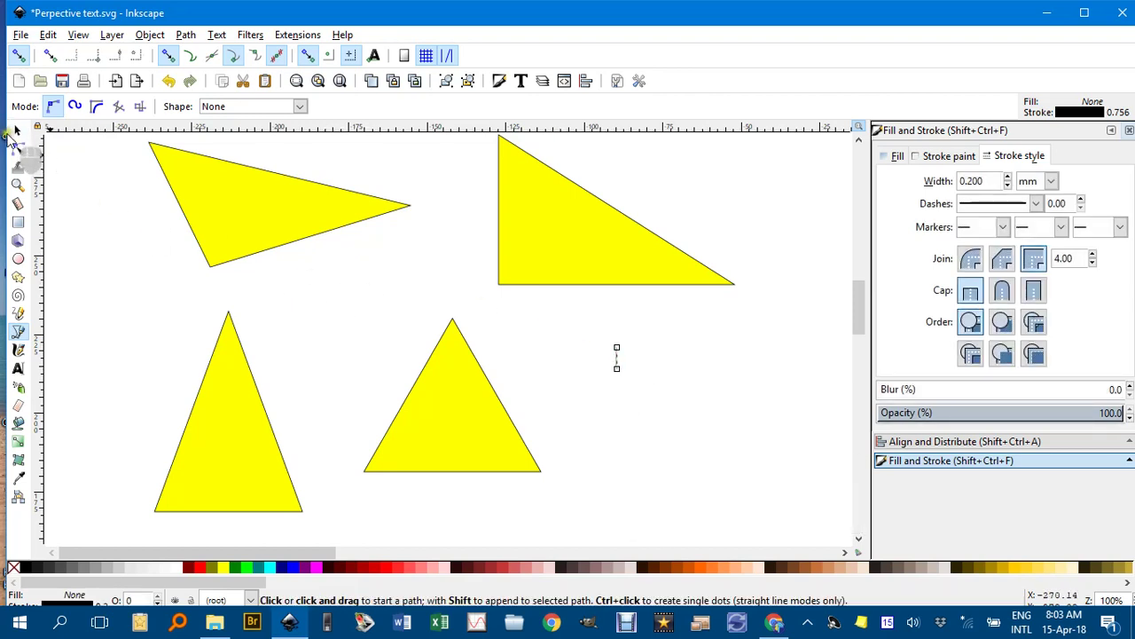
pyautogui.click(16, 133)
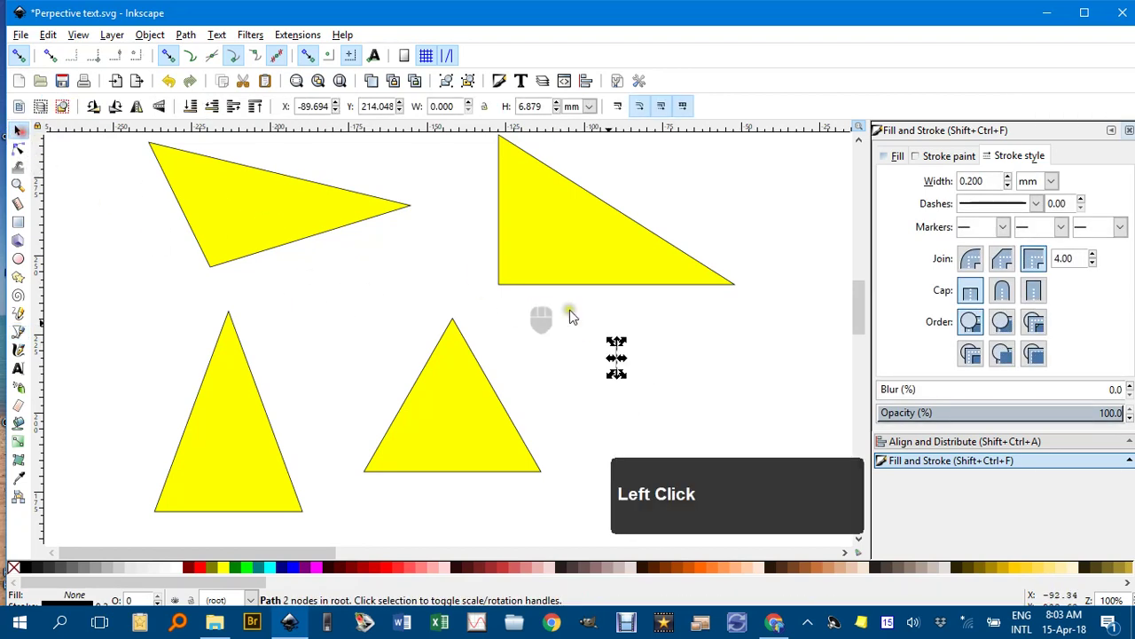
pyautogui.scroll(2, 634, 369)
pyautogui.click(631, 356)
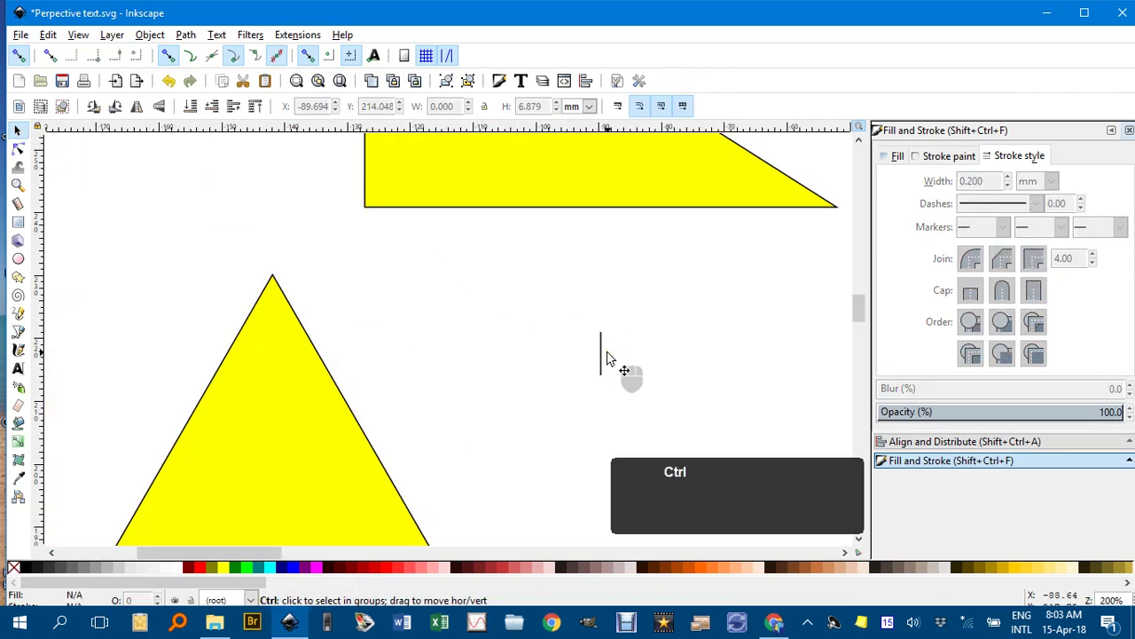
# - Select all the triangles and the line and raise stroke width from 0.200 to 0.500 mm
pyautogui.scroll(-2, 608, 357)
pyautogui.keyDown('ctrl'); pyautogui.scroll(-1, 610, 357); pyautogui.keyUp('ctrl')
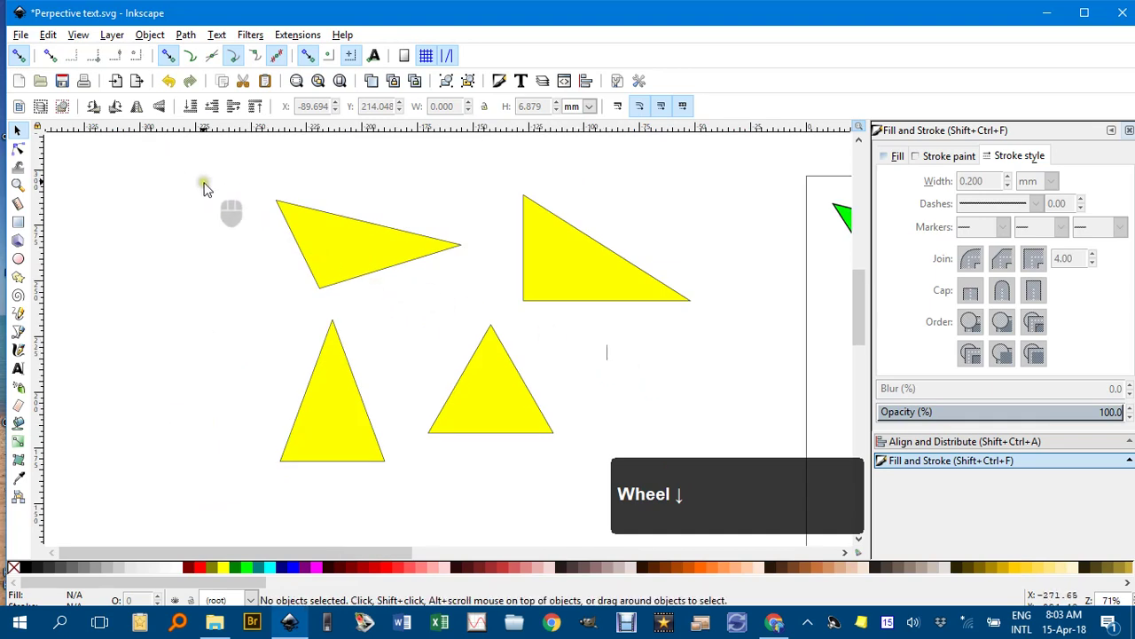
pyautogui.moveTo(204, 186); pyautogui.dragTo(747, 477)
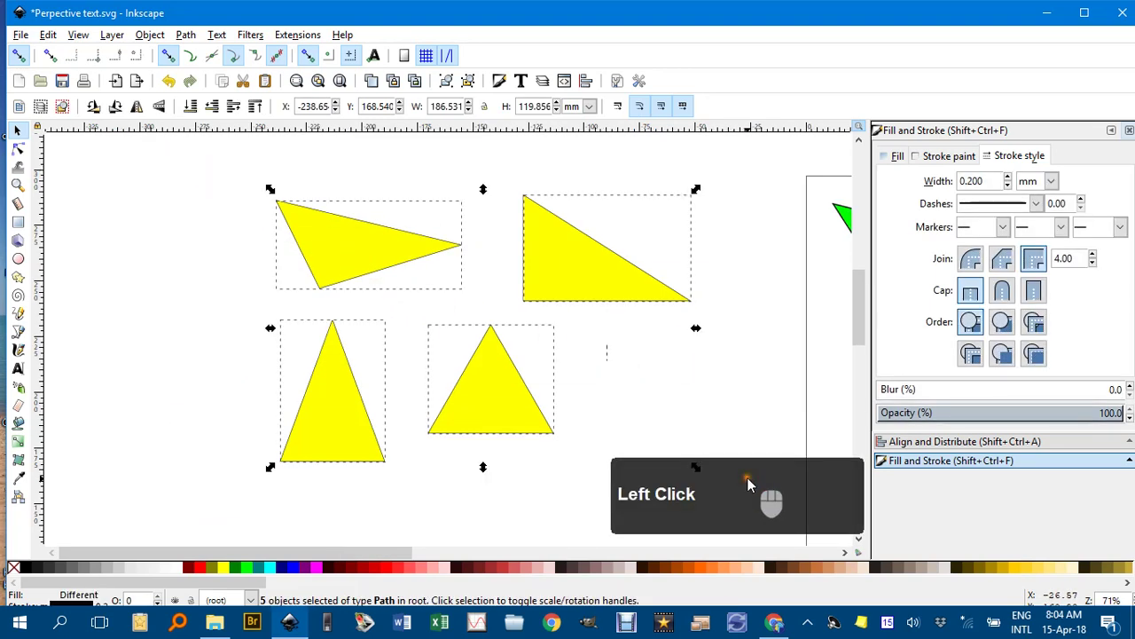
pyautogui.click(1009, 178)
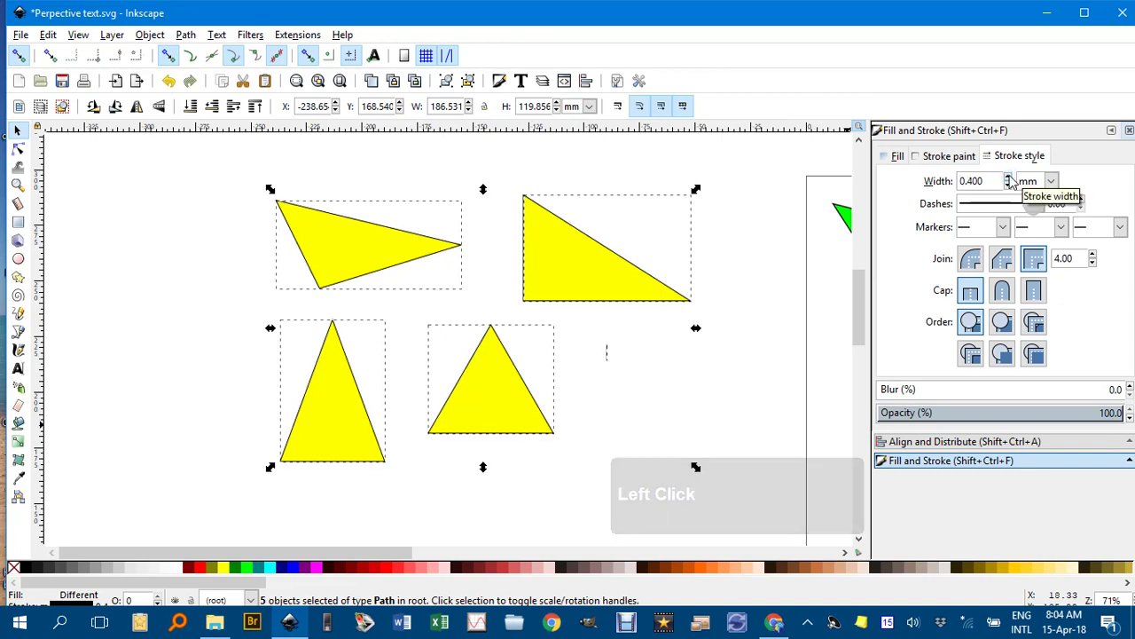
pyautogui.click(1008, 177)
pyautogui.click(723, 260)
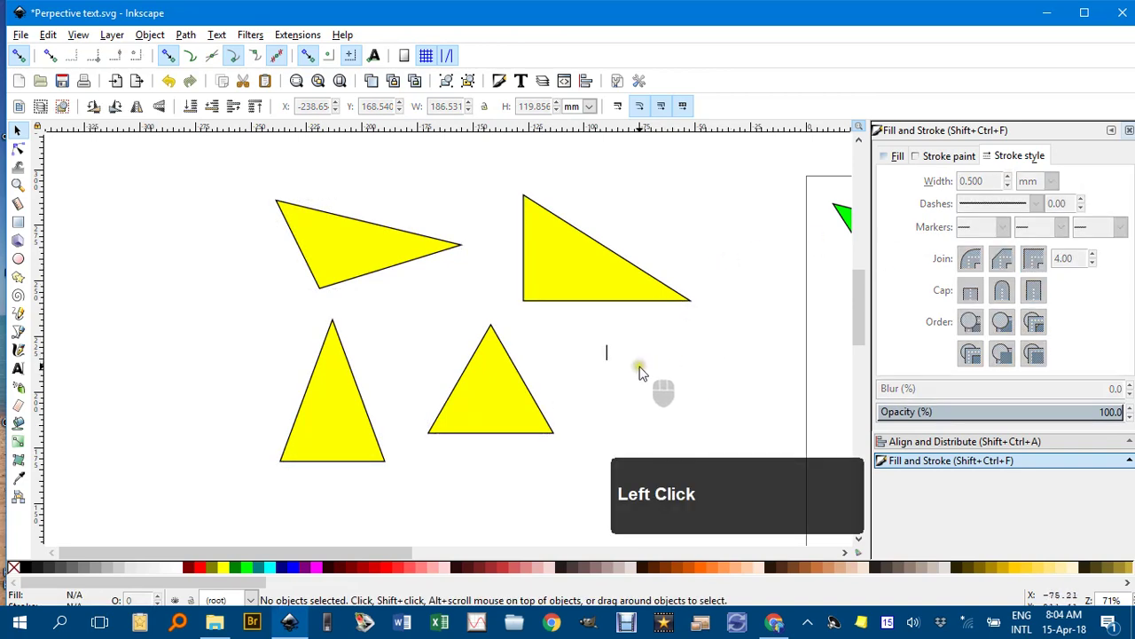
pyautogui.keyDown('ctrl'); pyautogui.scroll(2, 612, 355); pyautogui.keyUp('ctrl')
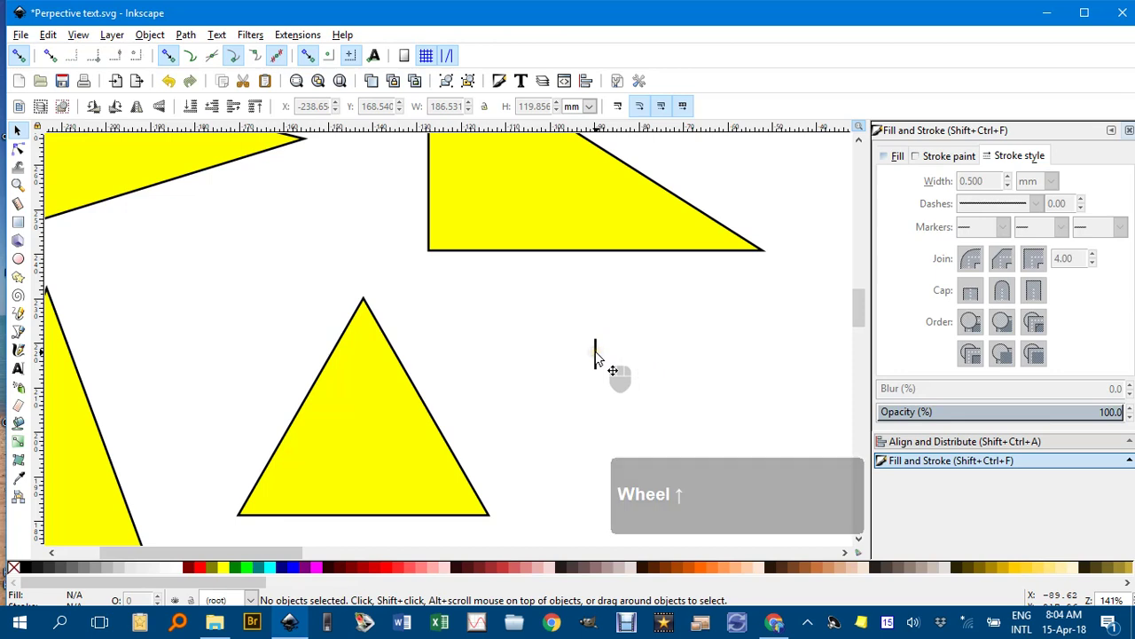
# - Duplicate the tick line, shift the copy horizontally, and group two lines into a double tick
pyautogui.click(597, 353)
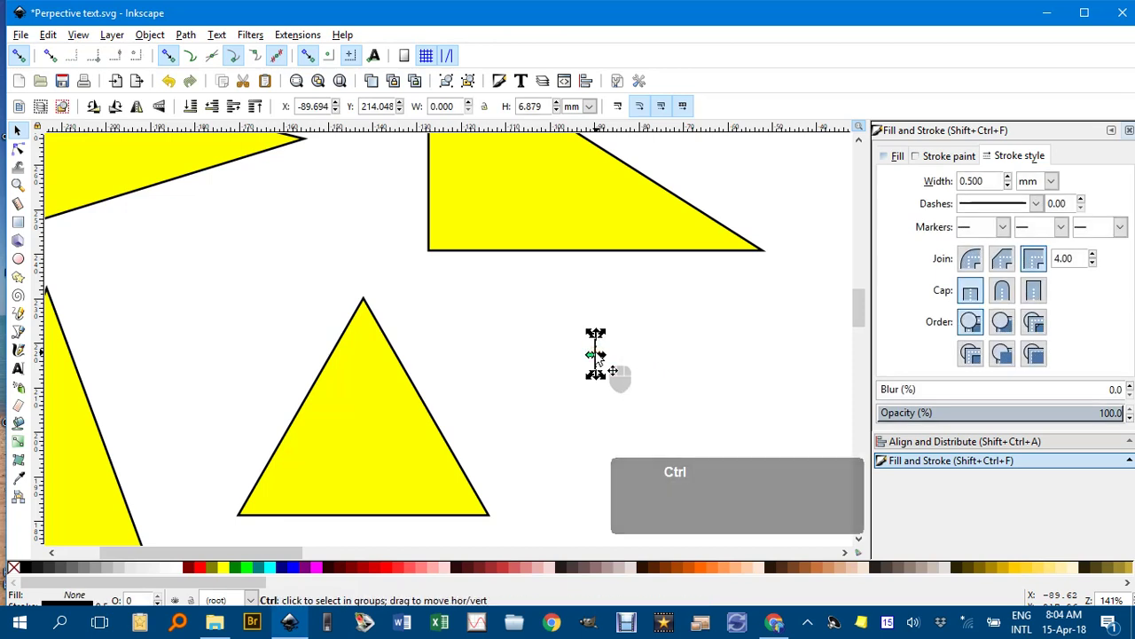
pyautogui.hotkey('ctrl', 'd')
pyautogui.moveTo(597, 353); pyautogui.dragTo(664, 353)
pyautogui.press('ctrl')
pyautogui.hotkey('ctrl', 'd')
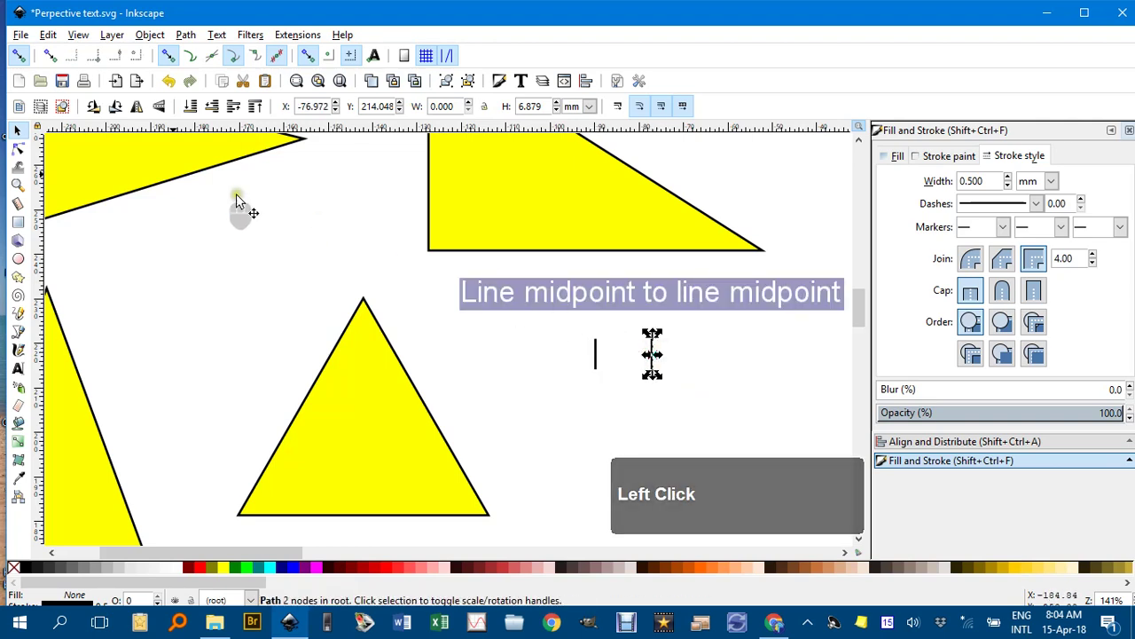
pyautogui.click(18, 55)
pyautogui.keyDown('ctrl'); pyautogui.scroll(2, 670, 370); pyautogui.keyUp('ctrl')
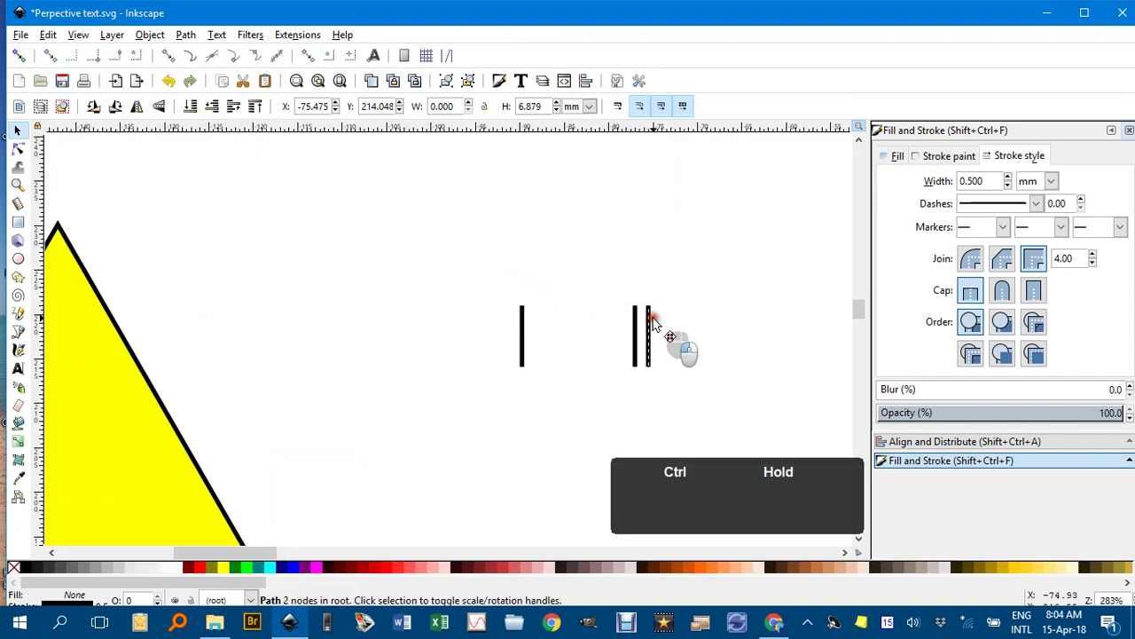
pyautogui.moveTo(598, 282); pyautogui.dragTo(686, 395)
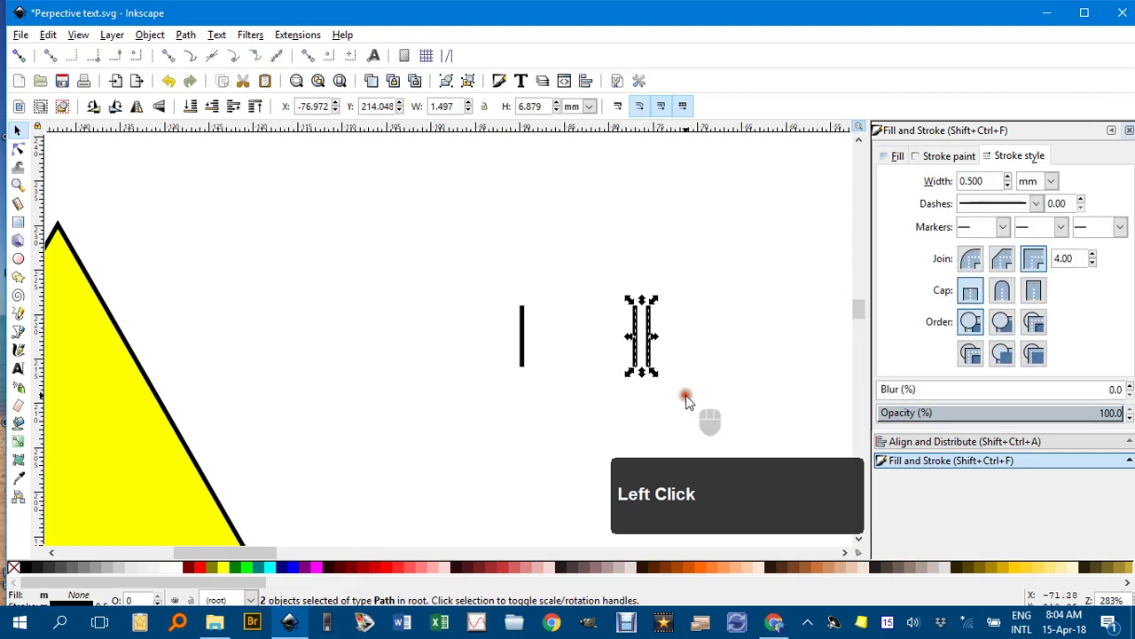
pyautogui.hotkey('ctrl', 'g')
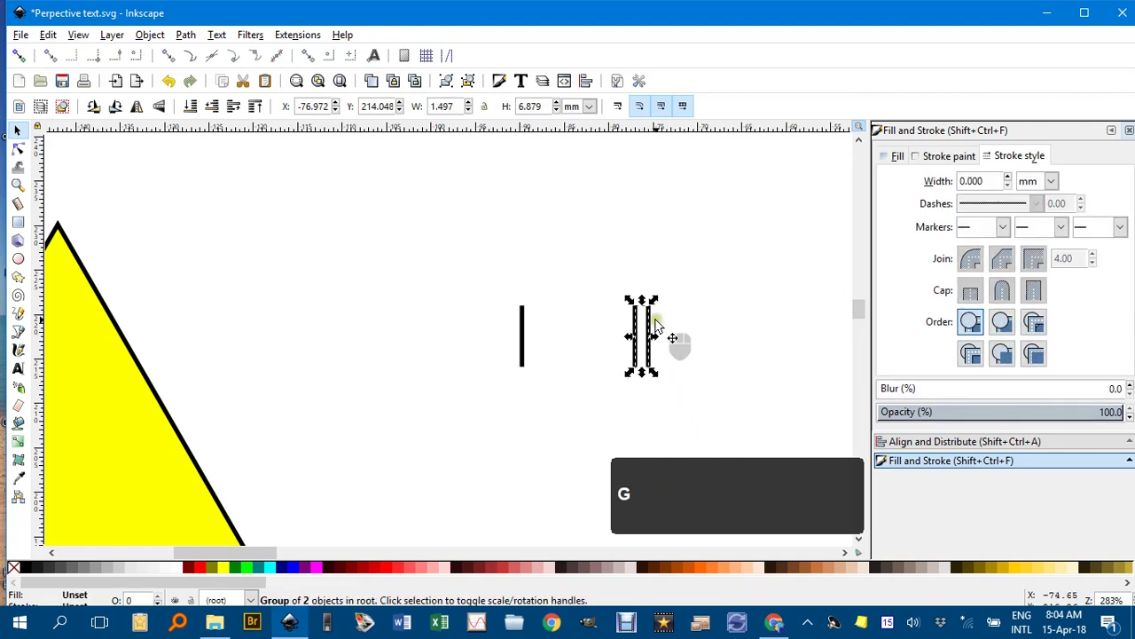
# - Copy the double tick to the right and pull one line out as a third stroke
pyautogui.hotkey('ctrl', 'd')
pyautogui.moveTo(649, 323); pyautogui.dragTo(740, 324)
pyautogui.click(768, 329)
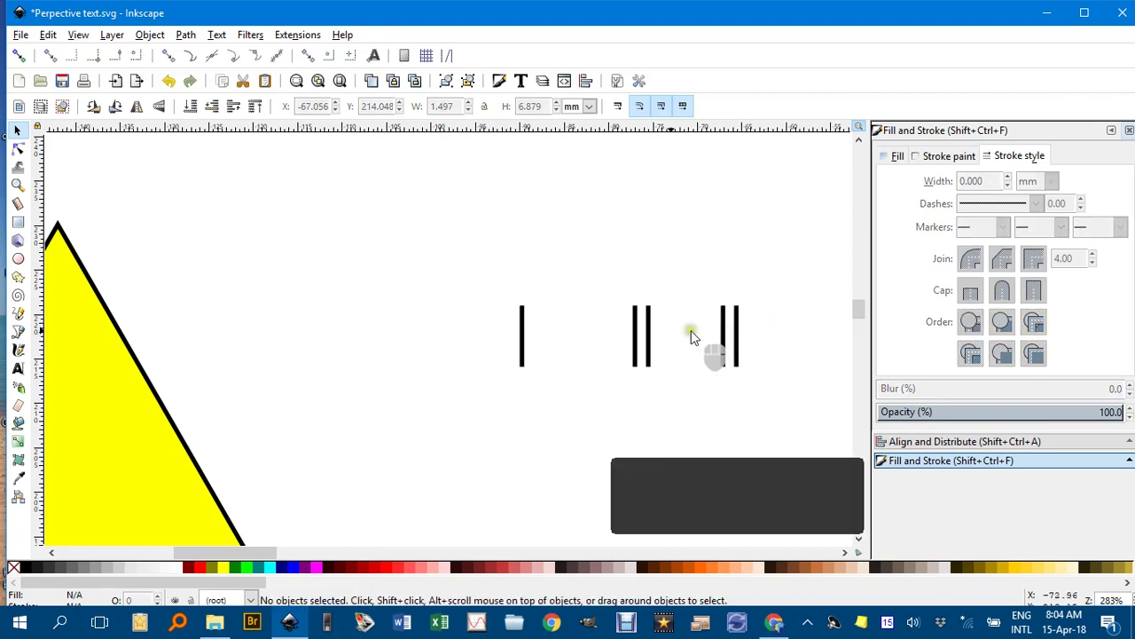
pyautogui.press('ctrl')
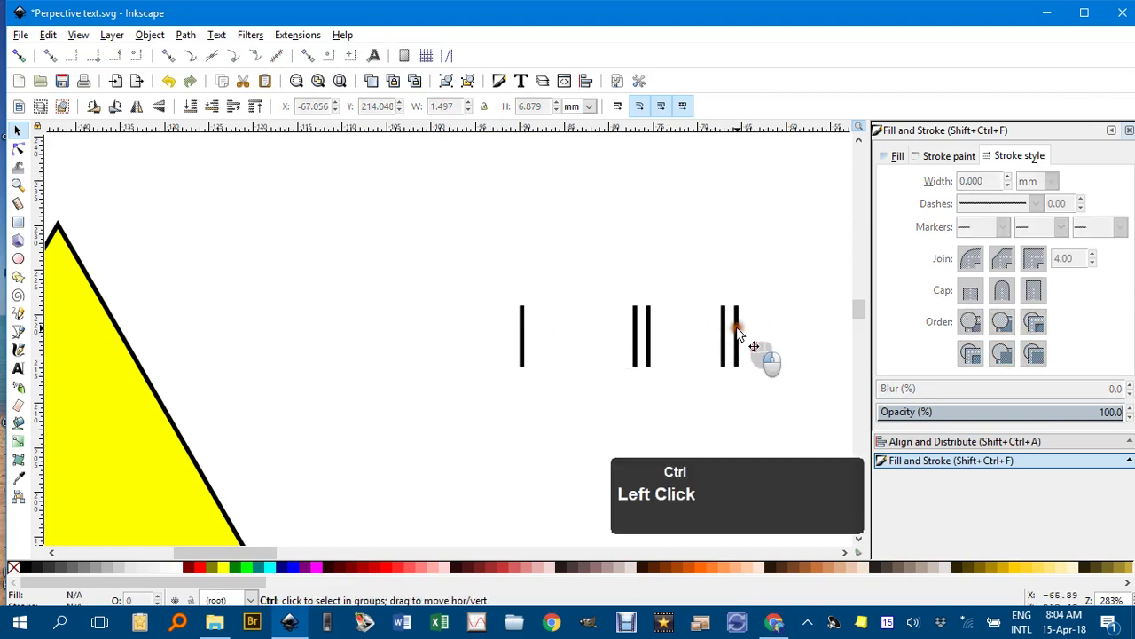
pyautogui.keyDown('ctrl'); pyautogui.click(736, 328); pyautogui.keyUp('ctrl')
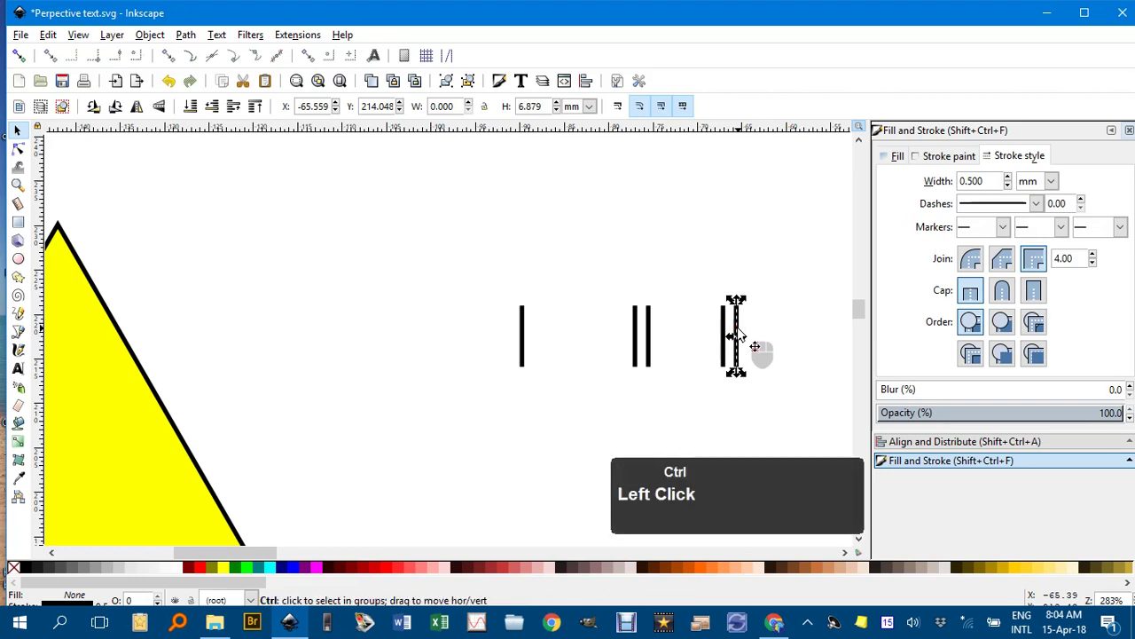
pyautogui.moveTo(736, 332); pyautogui.dragTo(754, 332)
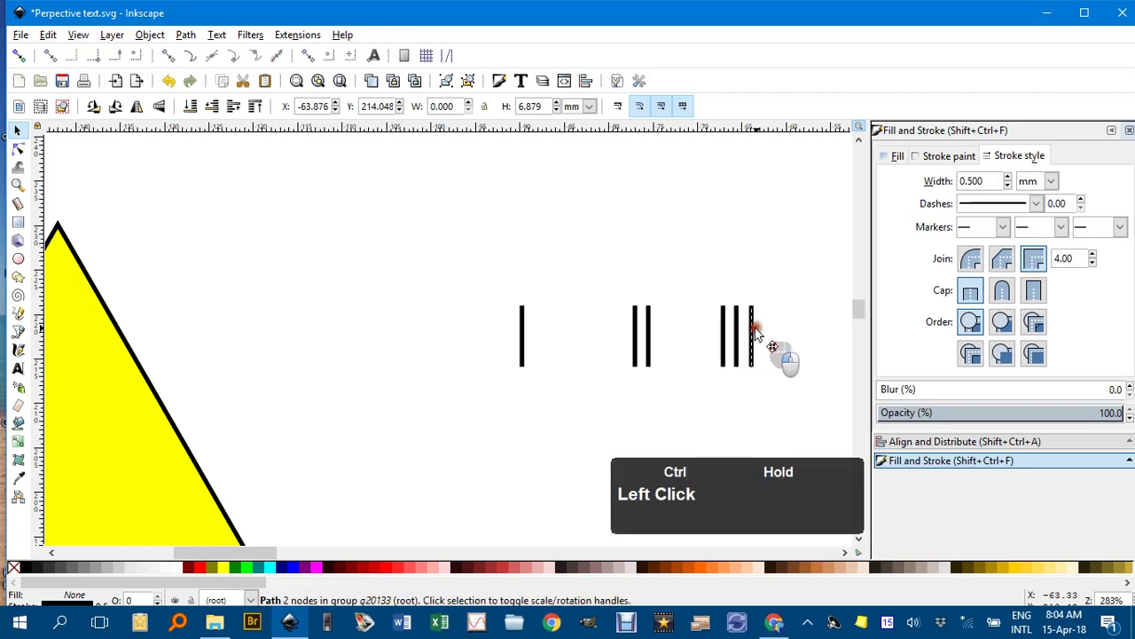
pyautogui.click(735, 267)
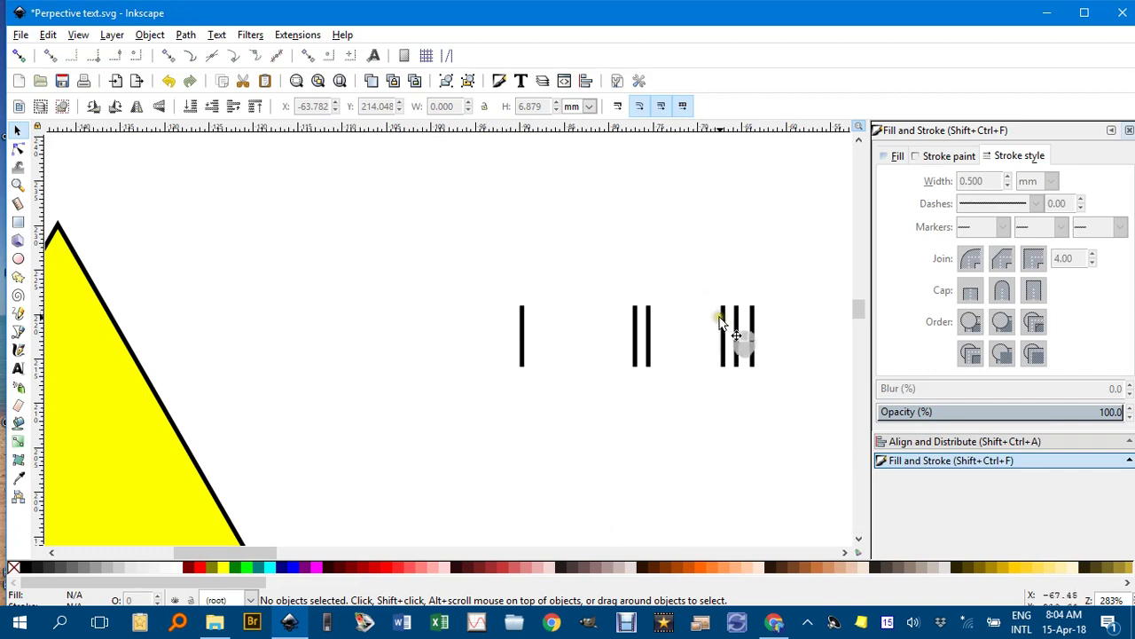
# - Ungroup the three strokes, distribute them with equal horizontal gaps, and regroup as a triple tick
pyautogui.click(725, 325)
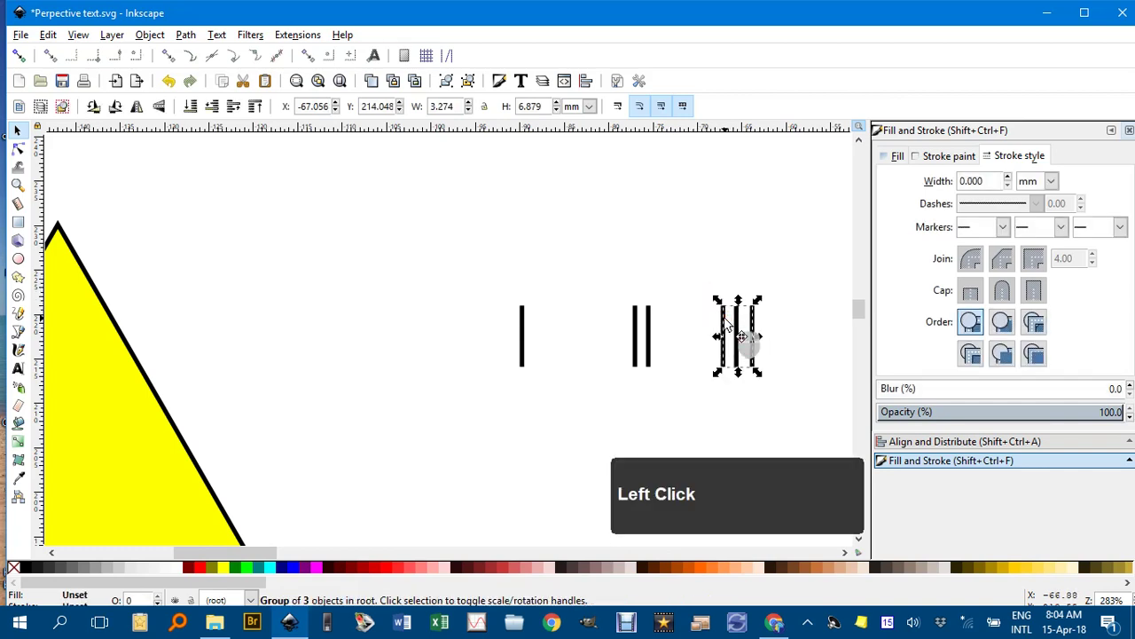
pyautogui.hotkey('ctrl', 'u')
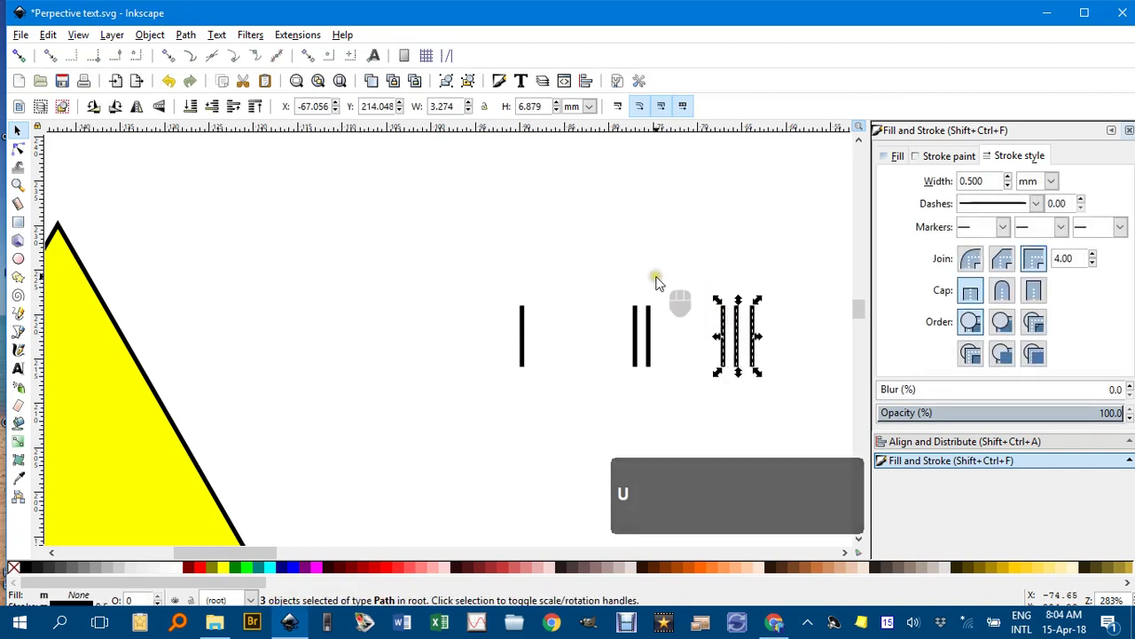
pyautogui.moveTo(683, 275); pyautogui.dragTo(690, 298)
pyautogui.moveTo(770, 393); pyautogui.dragTo(778, 397)
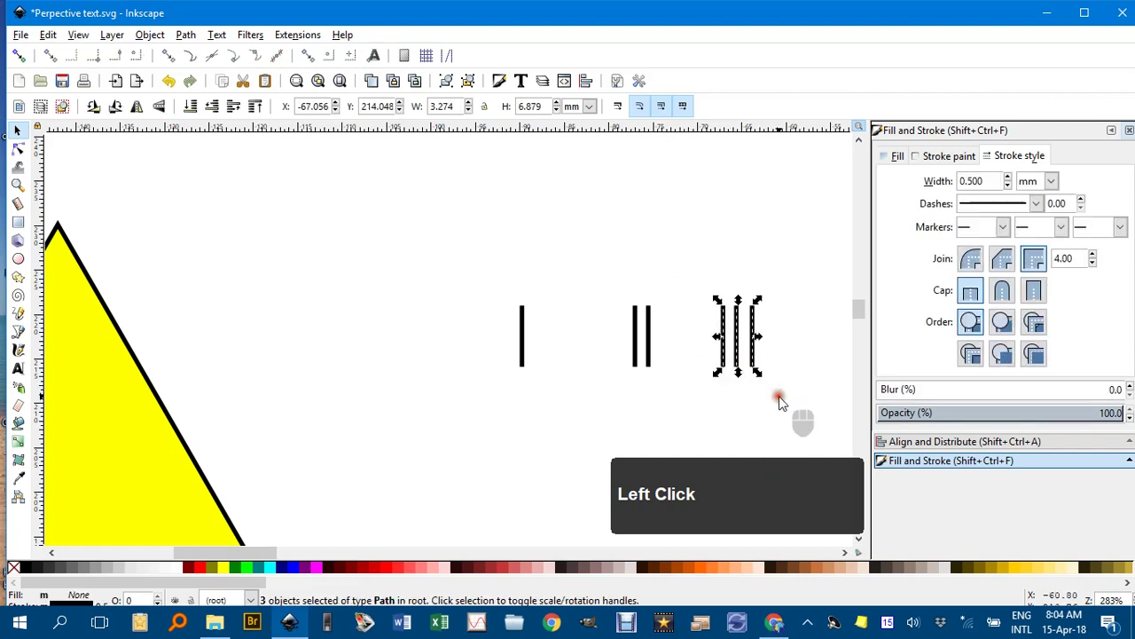
pyautogui.click(1081, 442)
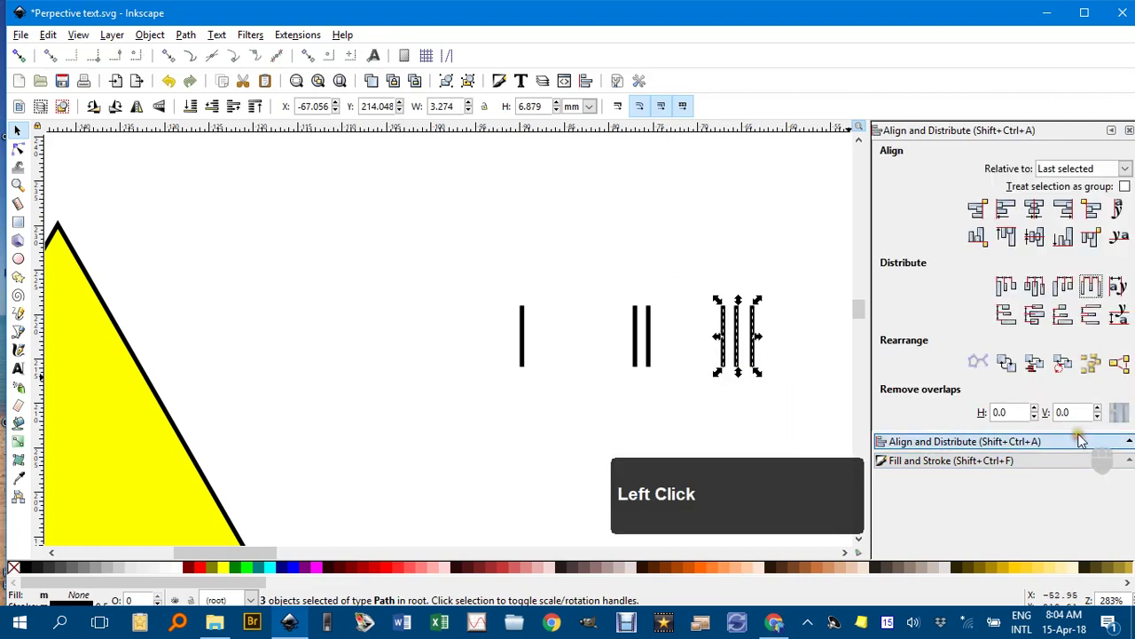
pyautogui.click(1095, 288)
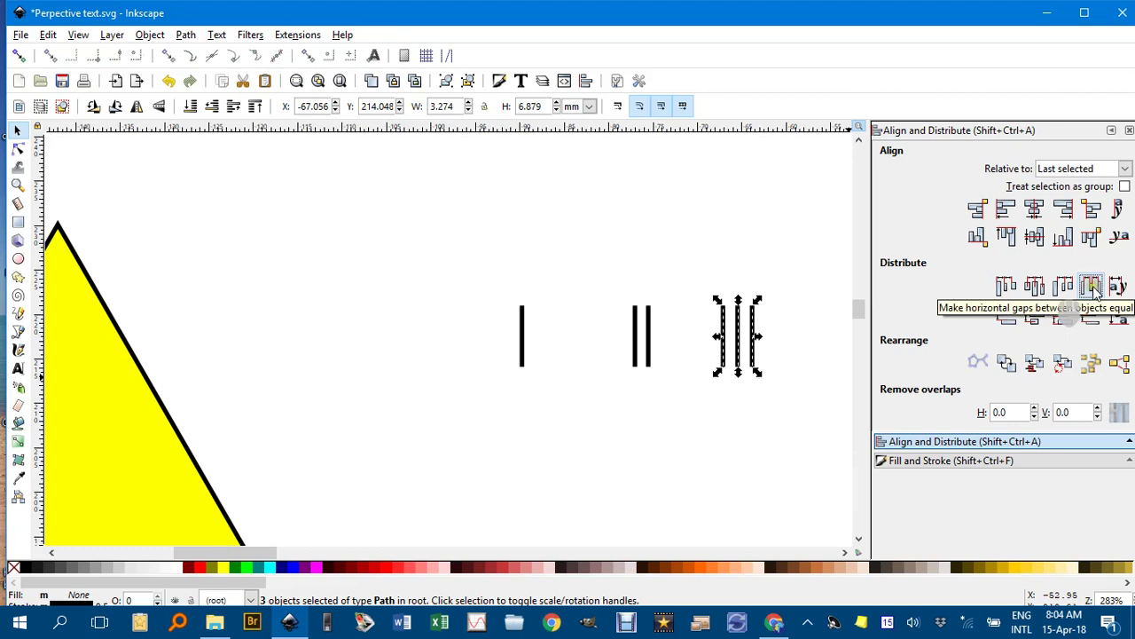
pyautogui.hotkey('ctrl', 'g')
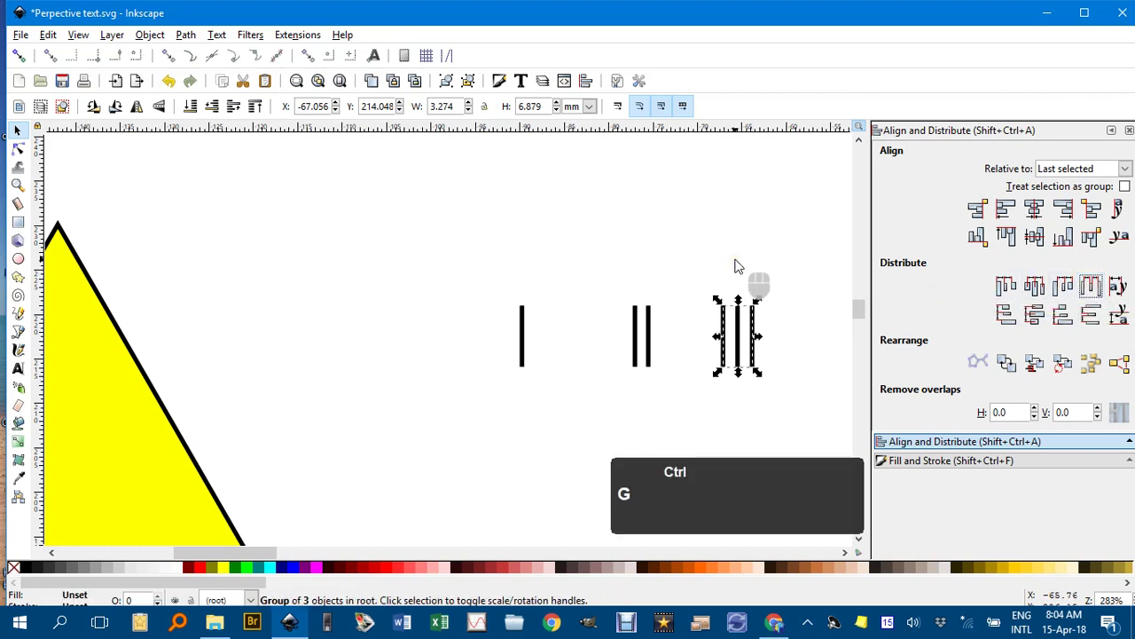
pyautogui.click(692, 254)
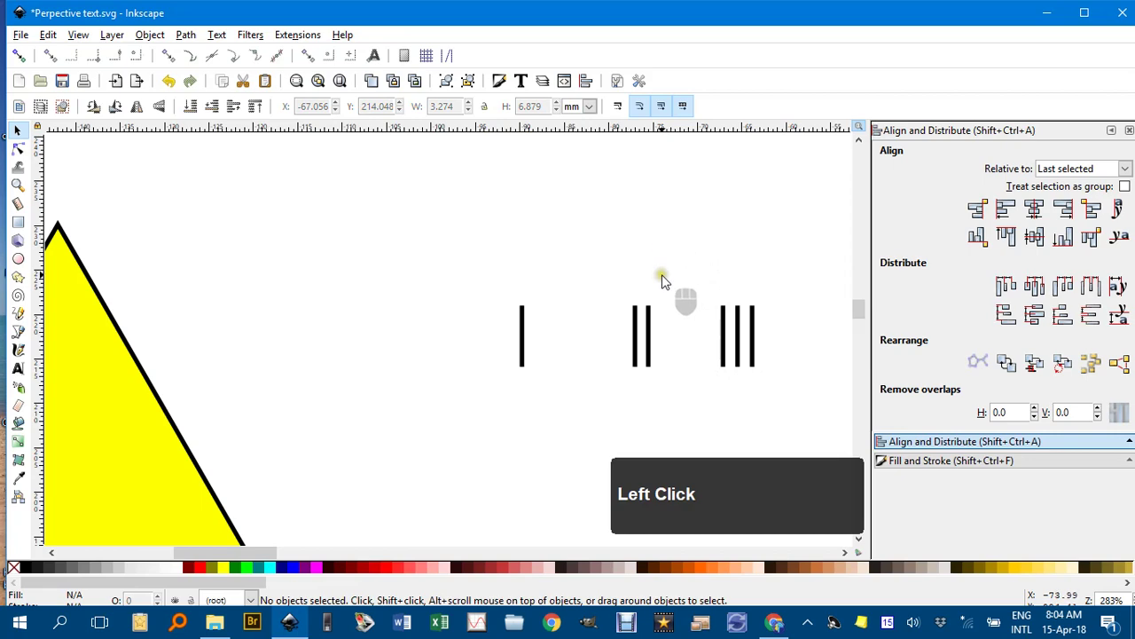
# - Paste a copy of the single tick mark near the left triangle's base
pyautogui.moveTo(507, 400); pyautogui.dragTo(655, 291)
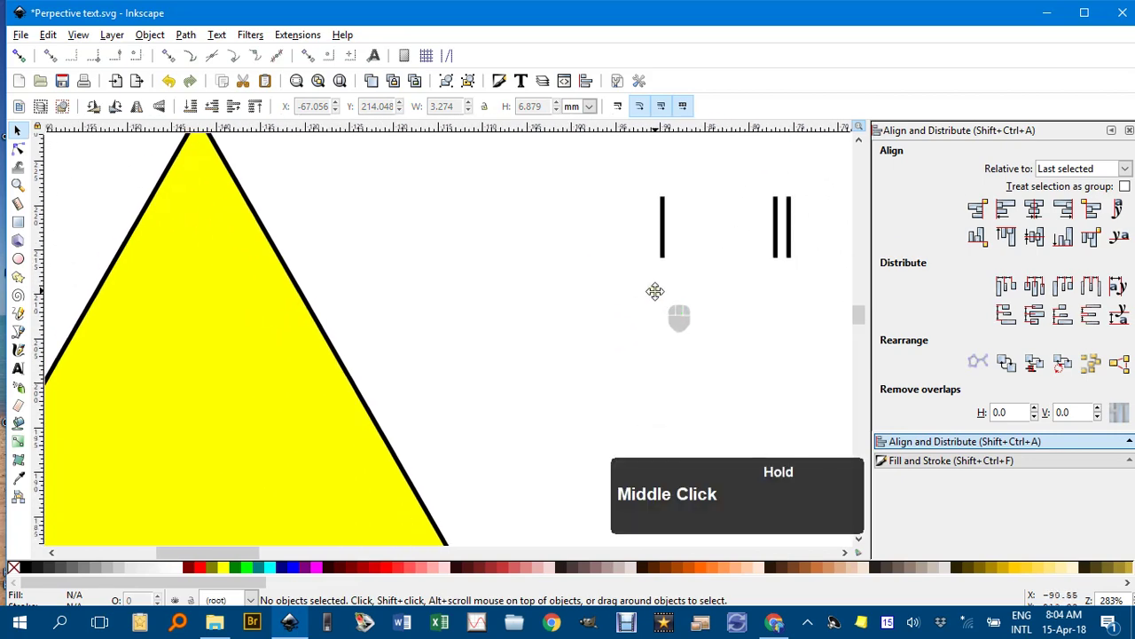
pyautogui.keyDown('ctrl'); pyautogui.scroll(-2, 655, 291); pyautogui.keyUp('ctrl')
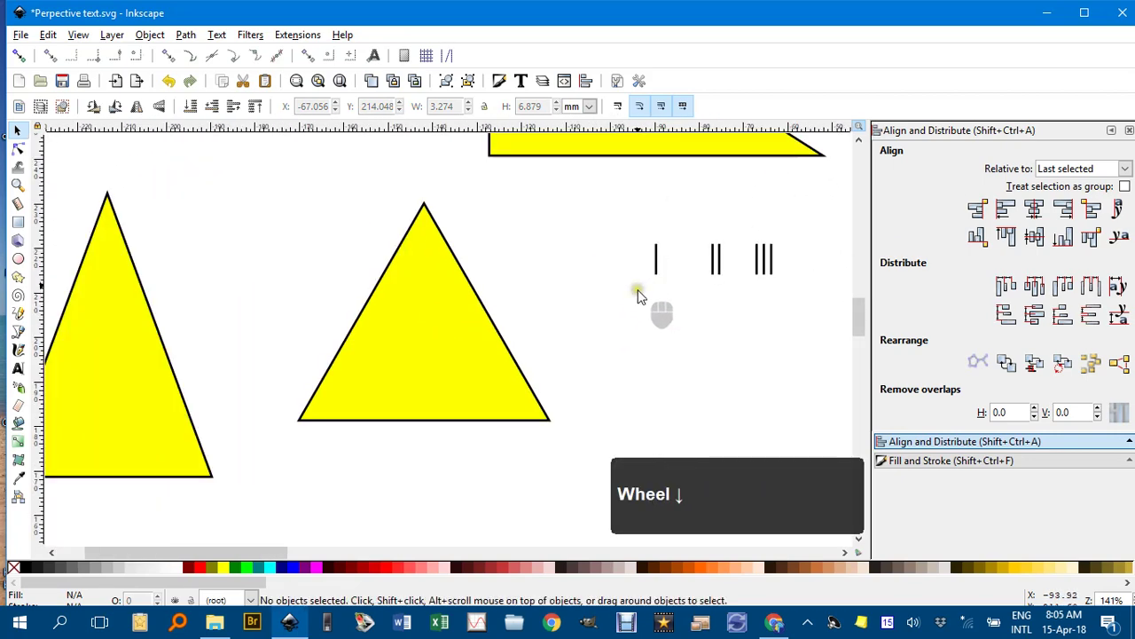
pyautogui.click(657, 264)
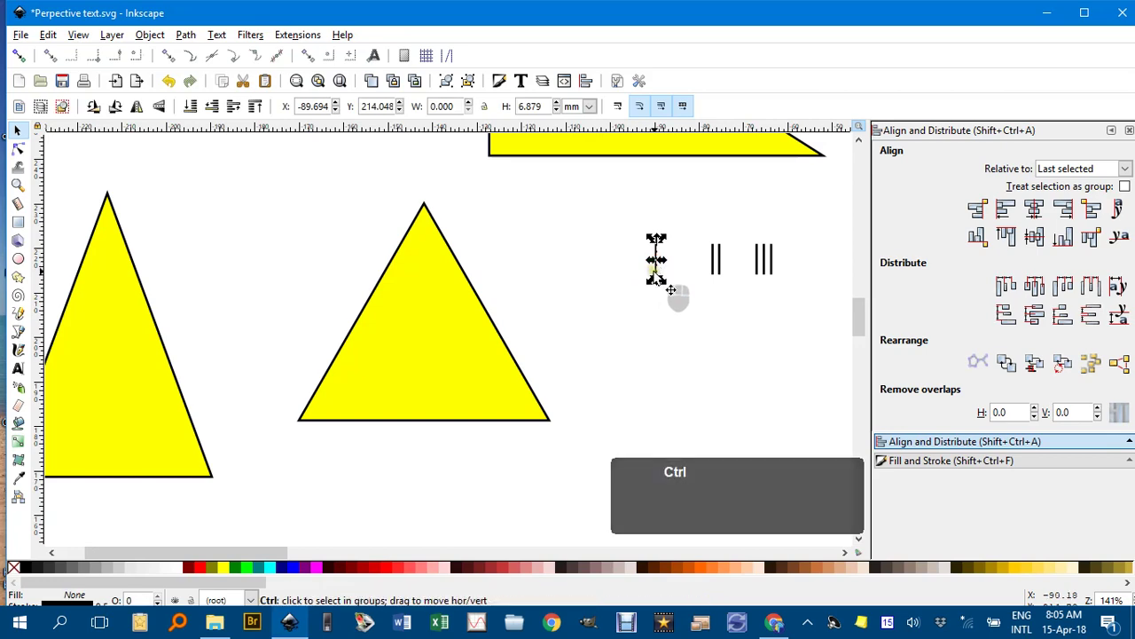
pyautogui.moveTo(431, 388); pyautogui.dragTo(740, 253)
pyautogui.press('ctrl')
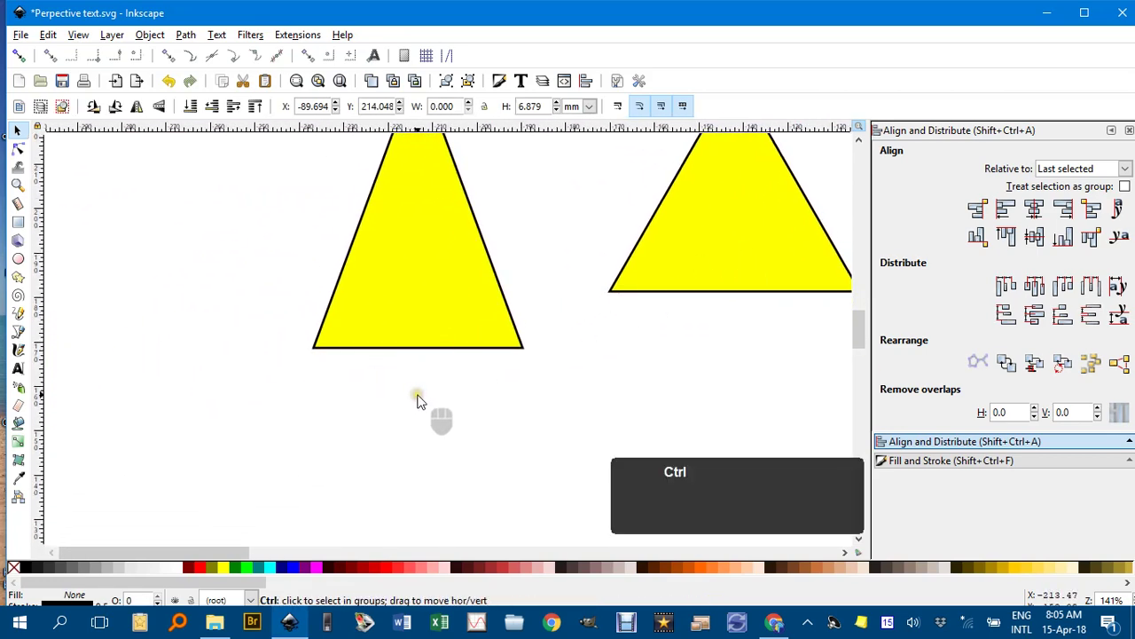
pyautogui.hotkey('ctrl', 'v')
pyautogui.scroll(1, 413, 393)
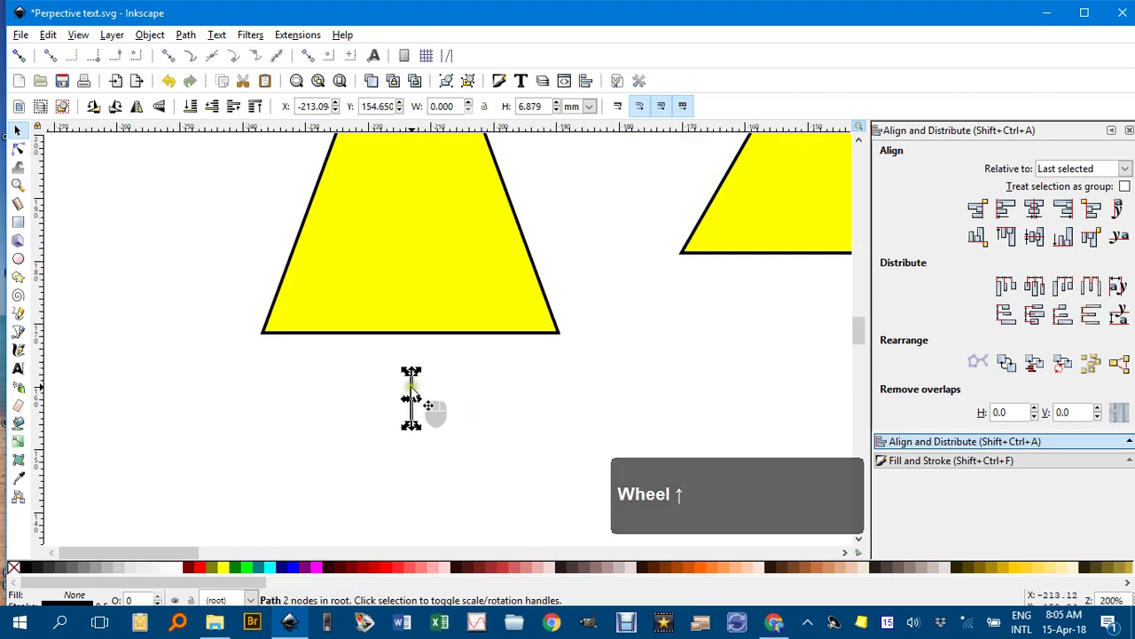
pyautogui.moveTo(412, 388)
pyautogui.mouseDown()
pyautogui.moveTo(418, 322)
pyautogui.moveTo(403, 324)
pyautogui.moveTo(435, 321)
pyautogui.moveTo(411, 324)
pyautogui.moveTo(416, 389)
pyautogui.moveTo(419, 325)
pyautogui.moveTo(420, 380)
pyautogui.mouseUp()
# - Enable snapping to midpoints and snap the tick onto the base's midpoint
pyautogui.click(19, 55)
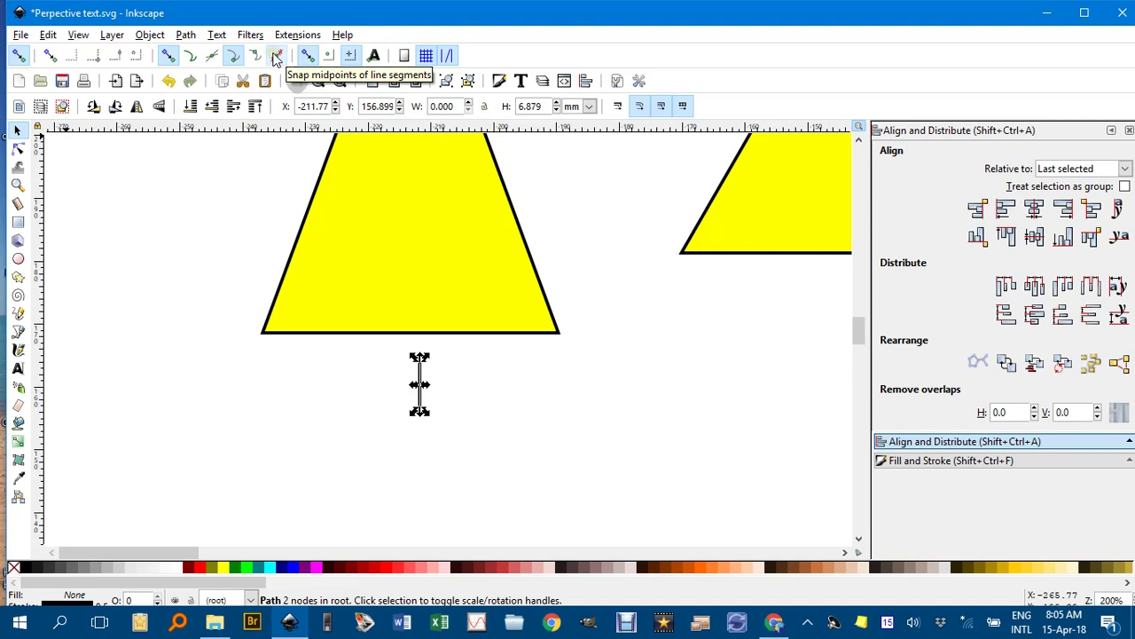
pyautogui.click(277, 56)
pyautogui.moveTo(420, 381); pyautogui.dragTo(411, 328)
pyautogui.click(495, 375)
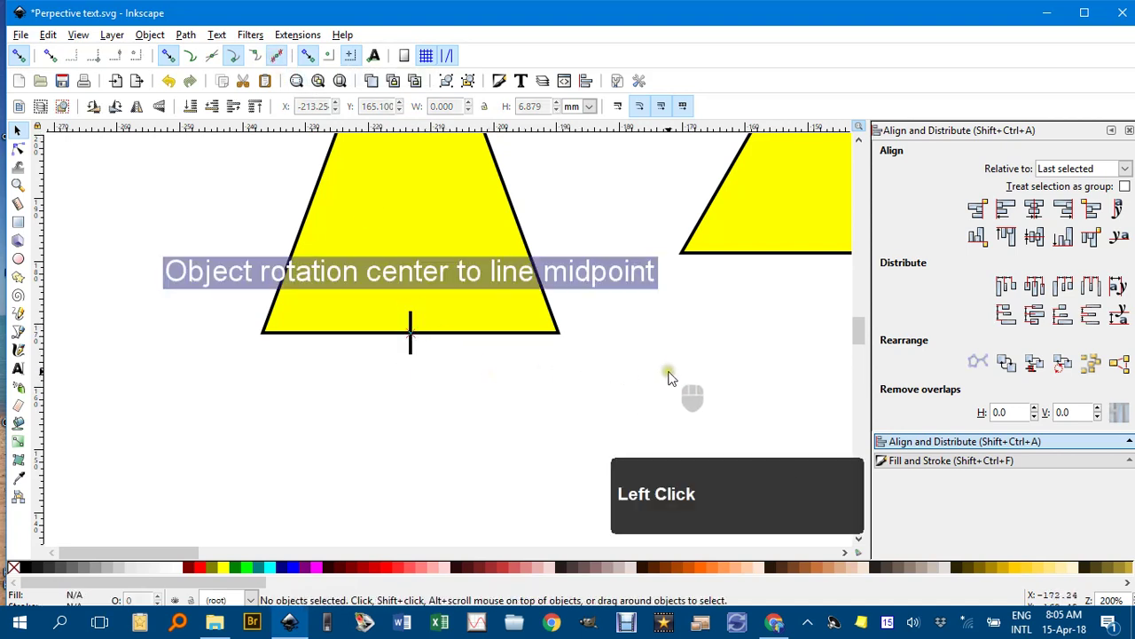
pyautogui.moveTo(668, 355); pyautogui.dragTo(469, 401)
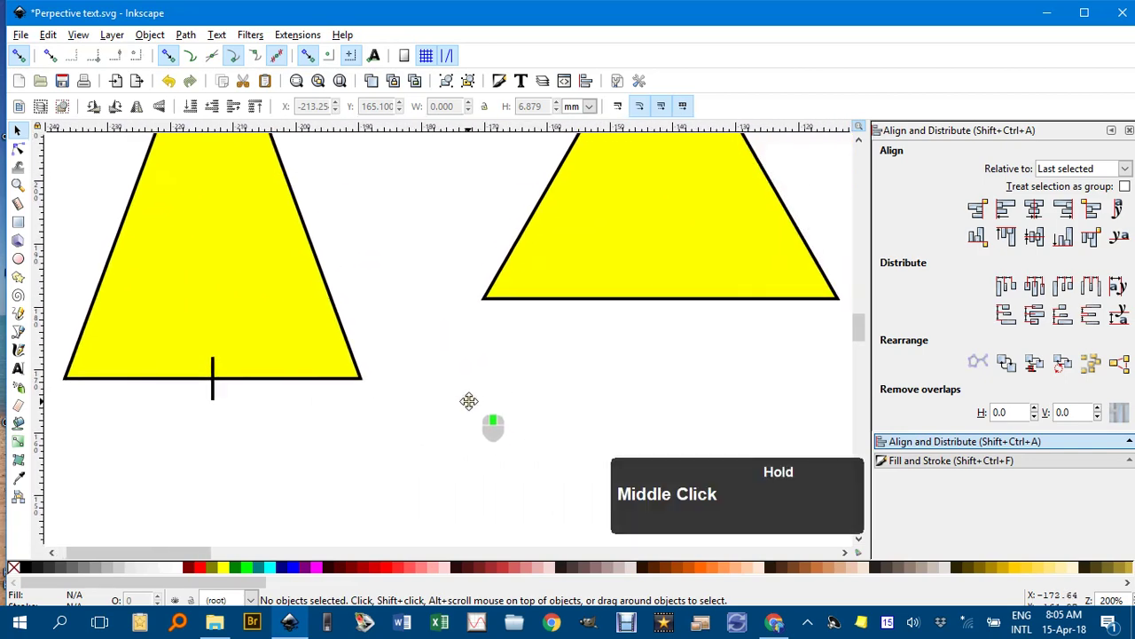
# - Copy the double tick mark and paste it beside the left triangle's left side
pyautogui.moveTo(642, 380); pyautogui.dragTo(517, 360)
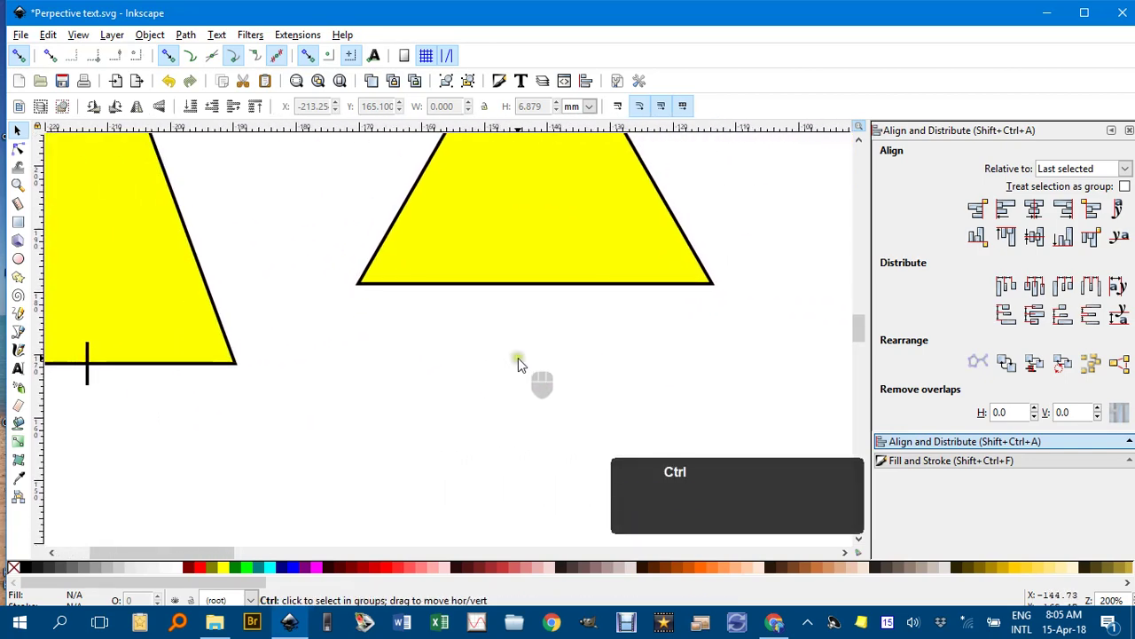
pyautogui.keyDown('ctrl'); pyautogui.scroll(-2, 519, 360); pyautogui.keyUp('ctrl')
pyautogui.click(736, 206)
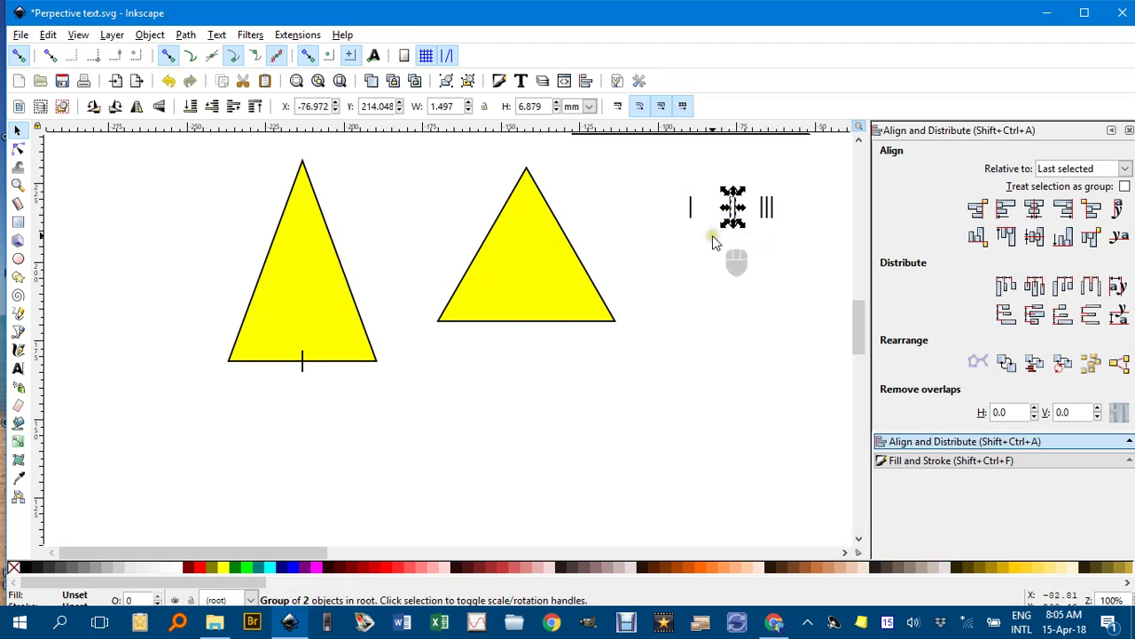
pyautogui.hotkey('ctrl', 'c')
pyautogui.hotkey('ctrl', 'v')
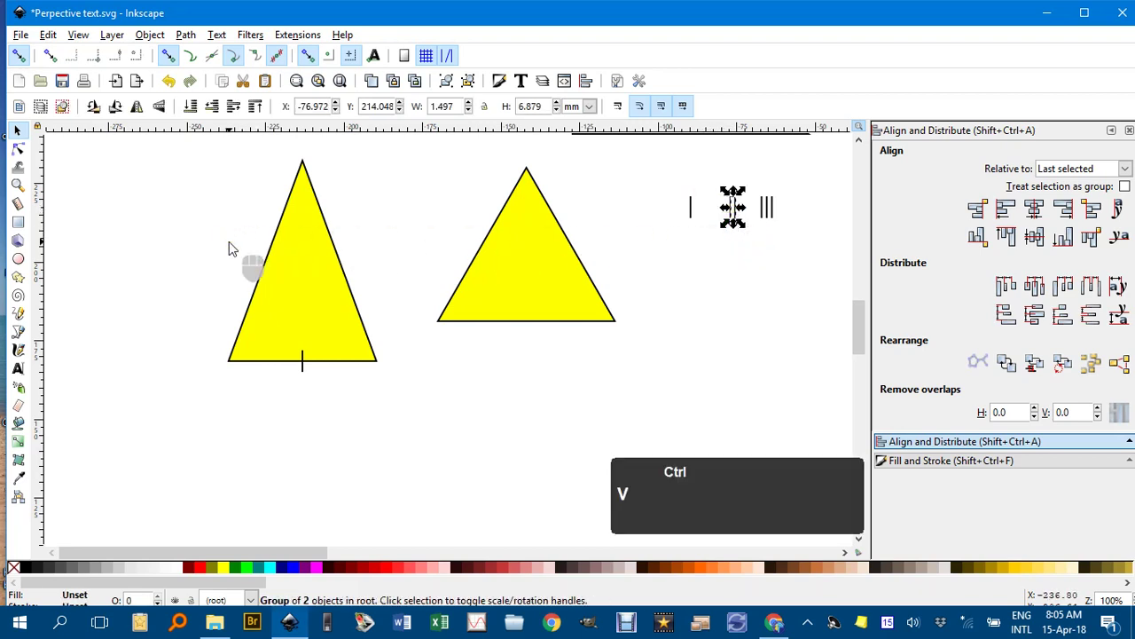
pyautogui.keyDown('ctrl'); pyautogui.scroll(2, 241, 256); pyautogui.keyUp('ctrl')
pyautogui.keyDown('ctrl'); pyautogui.scroll(1, 241, 255); pyautogui.keyUp('ctrl')
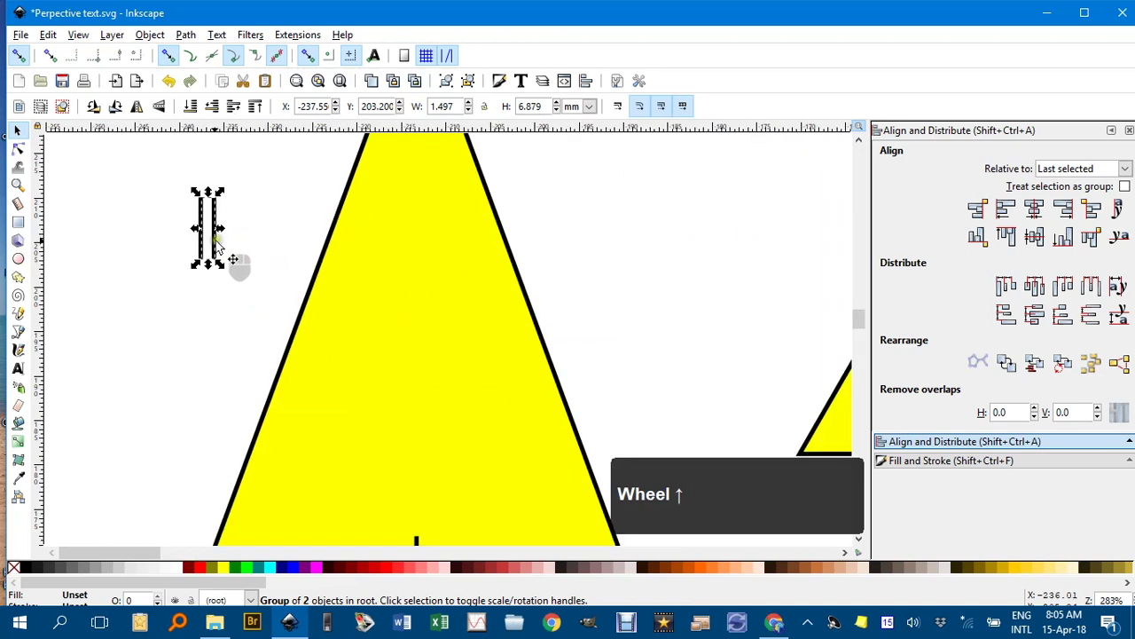
pyautogui.moveTo(217, 246); pyautogui.dragTo(257, 327)
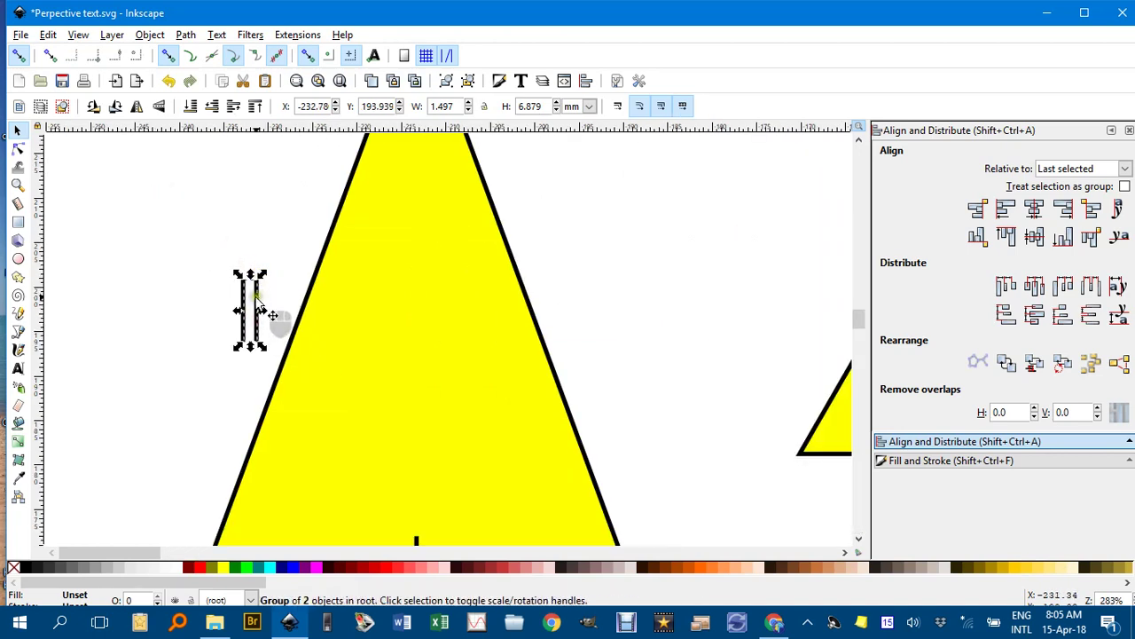
# - Rotate the double tick to cross the side and snap it to the side's midpoint
pyautogui.click(259, 306)
pyautogui.moveTo(263, 272); pyautogui.dragTo(222, 266)
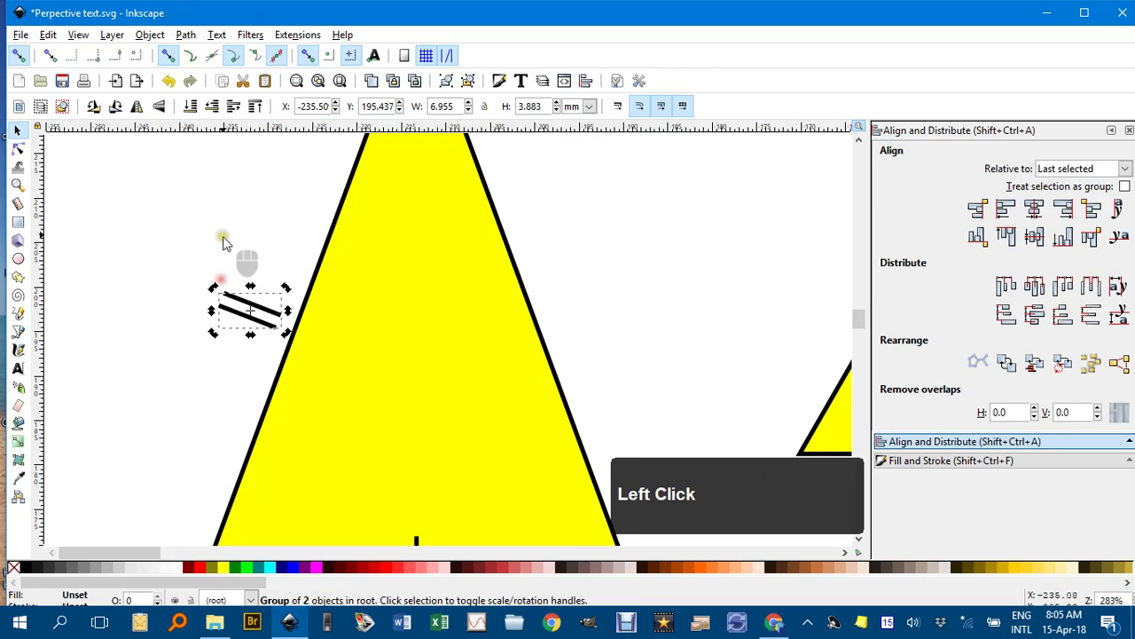
pyautogui.click(223, 238)
pyautogui.scroll(-2, 272, 311)
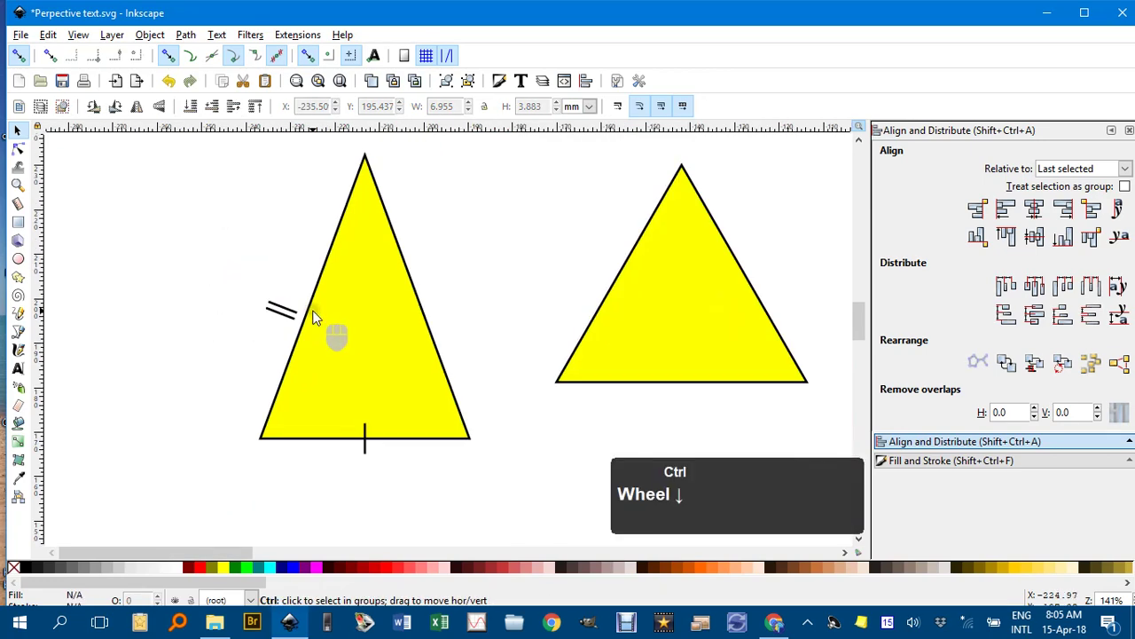
pyautogui.click(283, 303)
pyautogui.moveTo(285, 303); pyautogui.dragTo(311, 300)
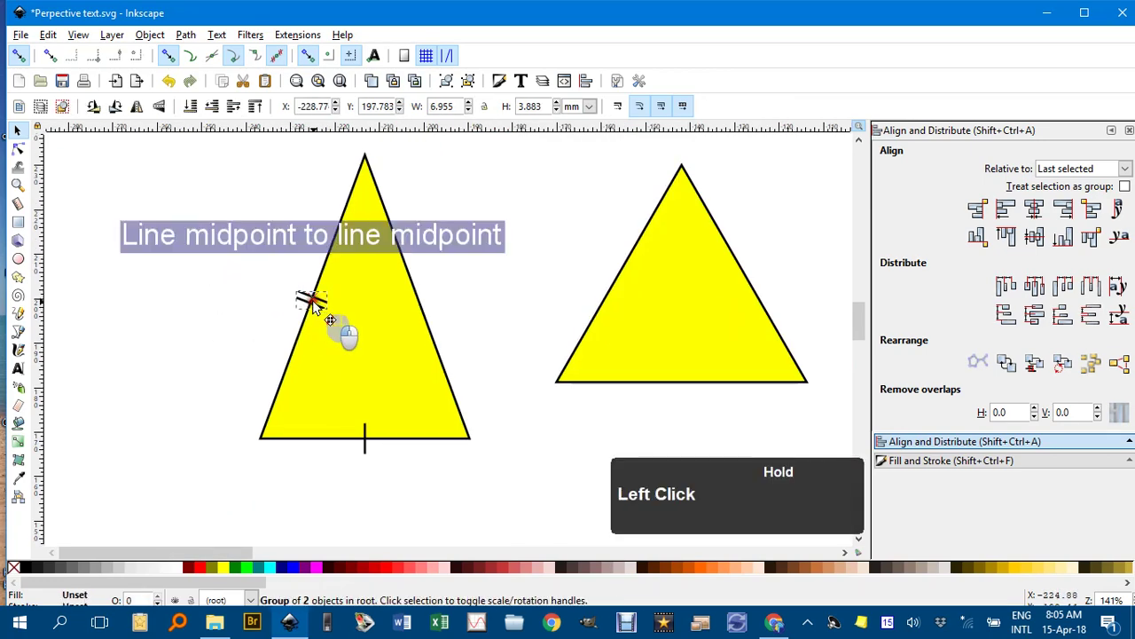
pyautogui.scroll(4, 336, 316)
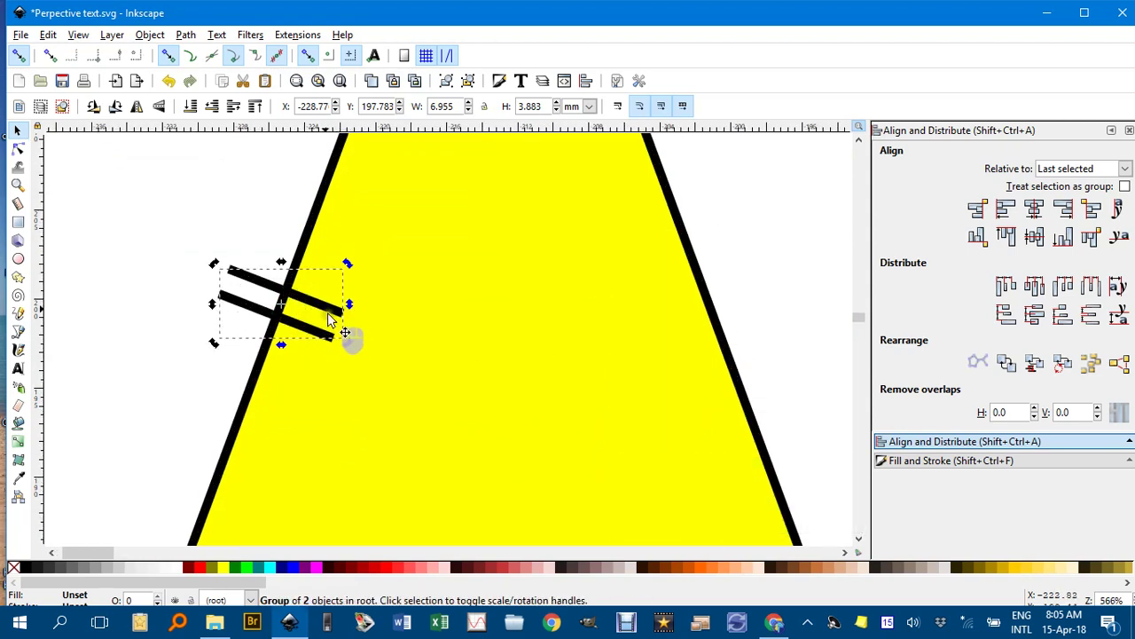
pyautogui.moveTo(330, 319); pyautogui.dragTo(326, 295)
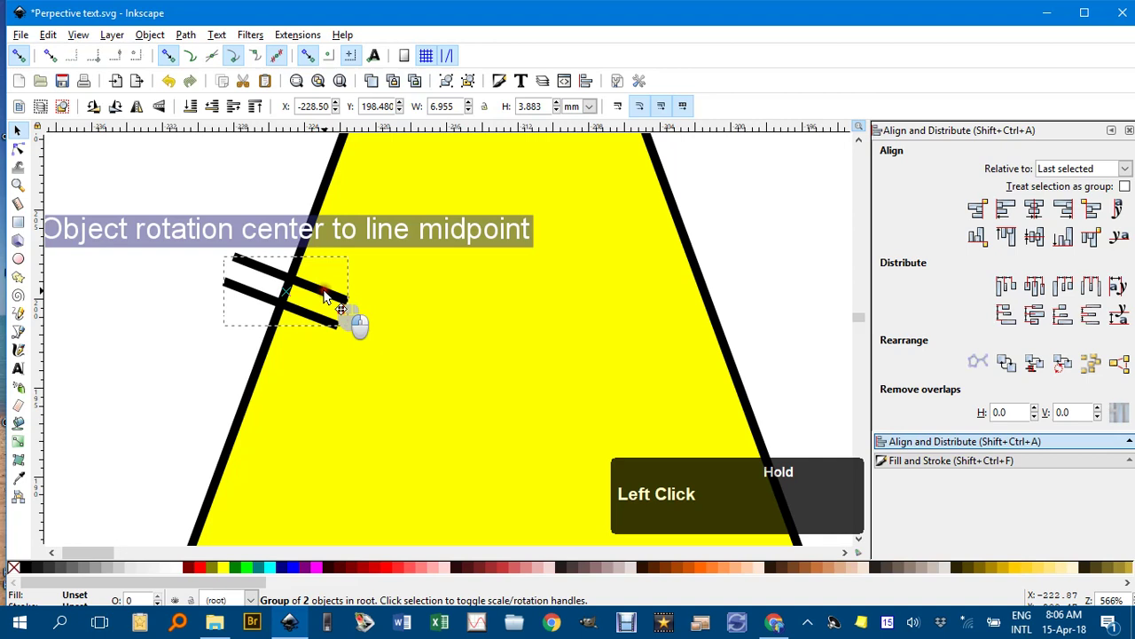
# - Duplicate the tilted double tick, flip it horizontally, and place it on the right side's midpoint
pyautogui.click(243, 259)
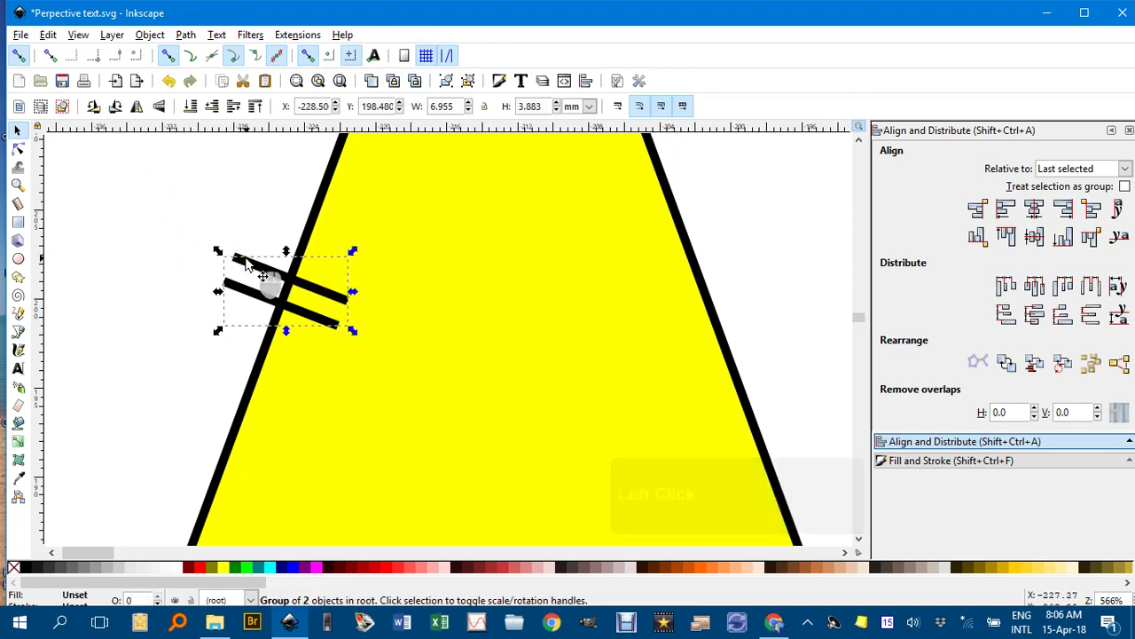
pyautogui.press('d')
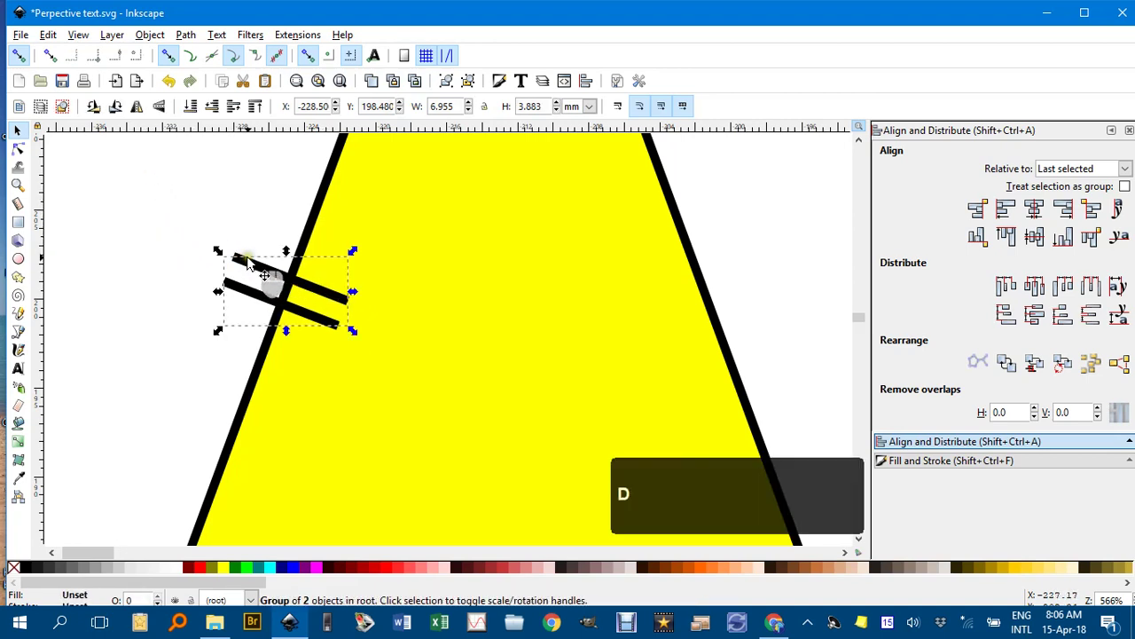
pyautogui.click(136, 107)
pyautogui.moveTo(257, 297); pyautogui.dragTo(685, 284)
pyautogui.click(736, 174)
pyautogui.keyDown('ctrl'); pyautogui.scroll(-3, 749, 301); pyautogui.keyUp('ctrl')
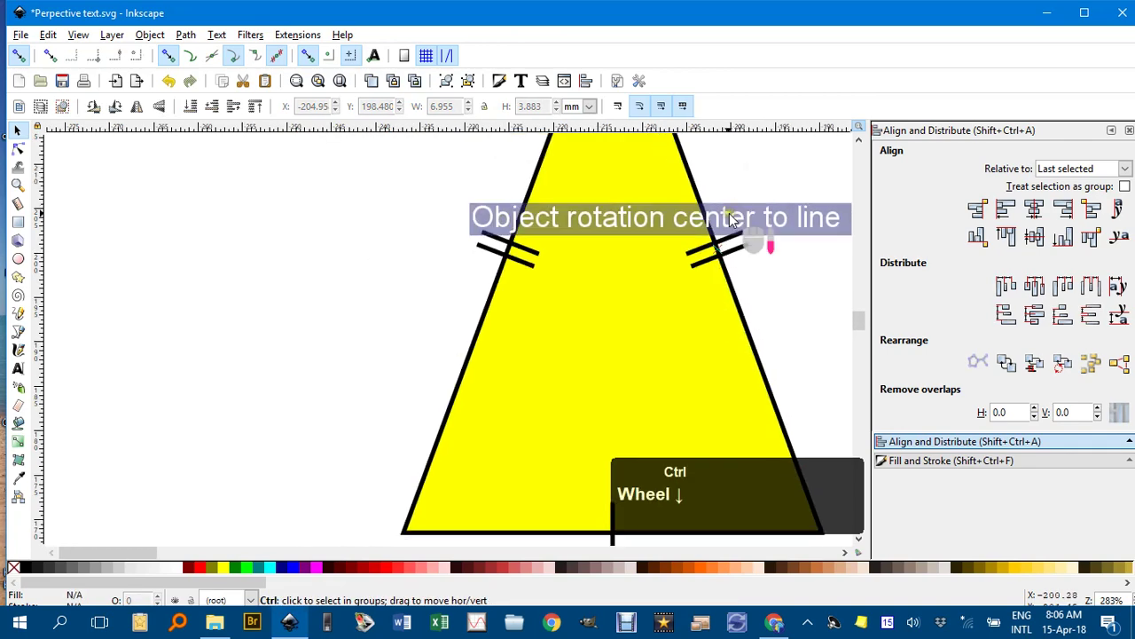
pyautogui.middleClick(747, 266)
pyautogui.keyDown('ctrl'); pyautogui.scroll(-2, 480, 346); pyautogui.keyUp('ctrl')
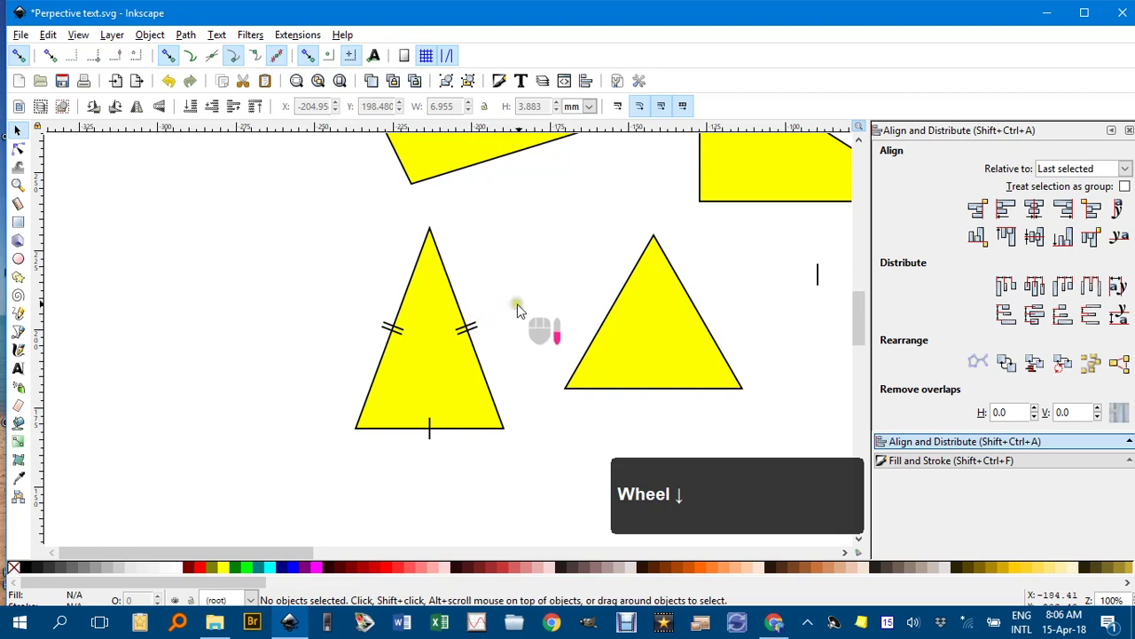
pyautogui.middleClick(619, 292)
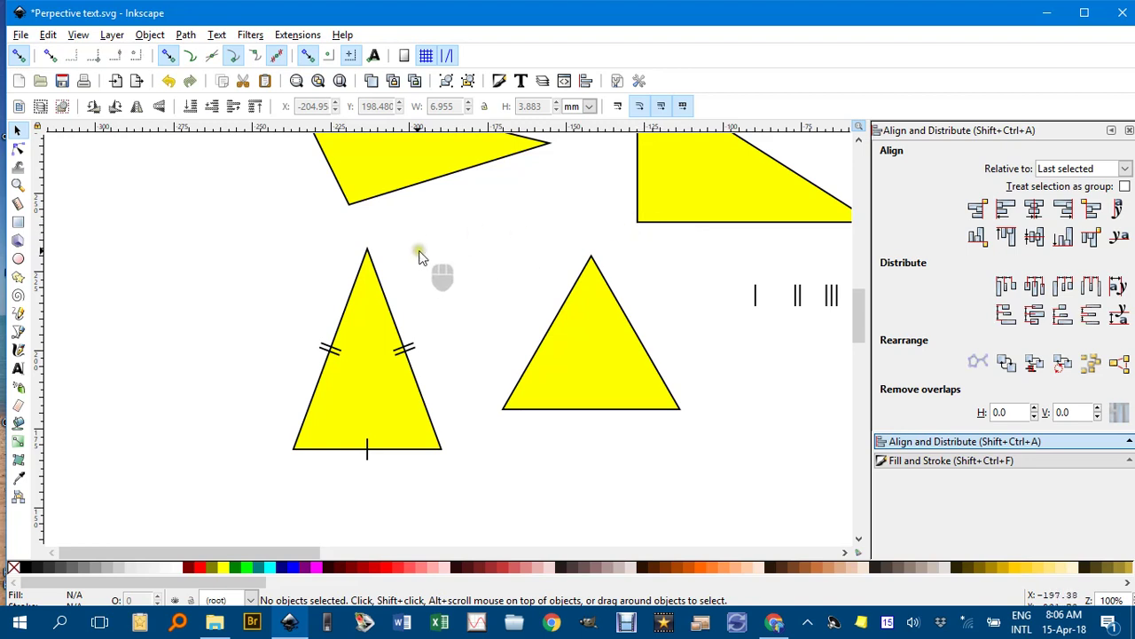
# - Draw a small square and give its outline a 0.5 mm stroke width
pyautogui.click(18, 222)
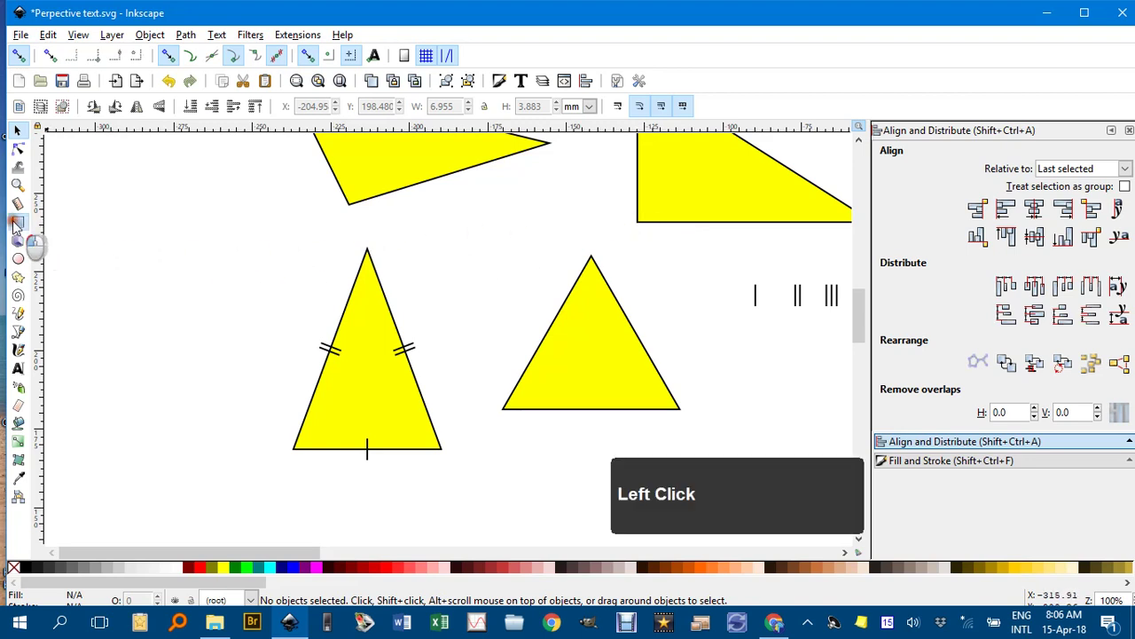
pyautogui.moveTo(488, 225); pyautogui.dragTo(498, 235)
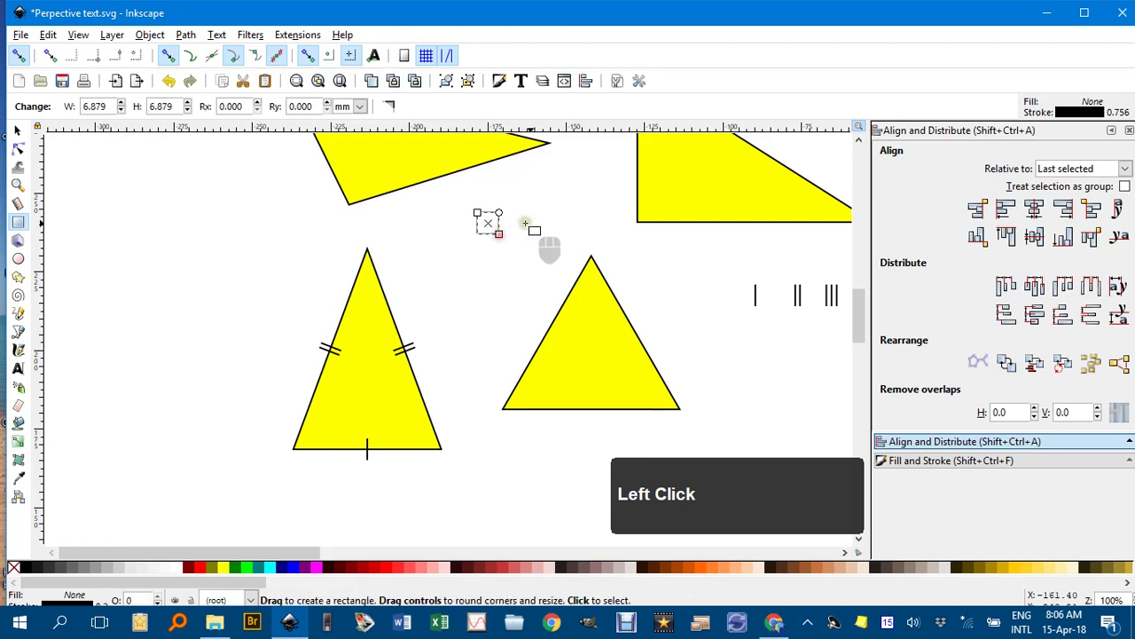
pyautogui.click(1012, 461)
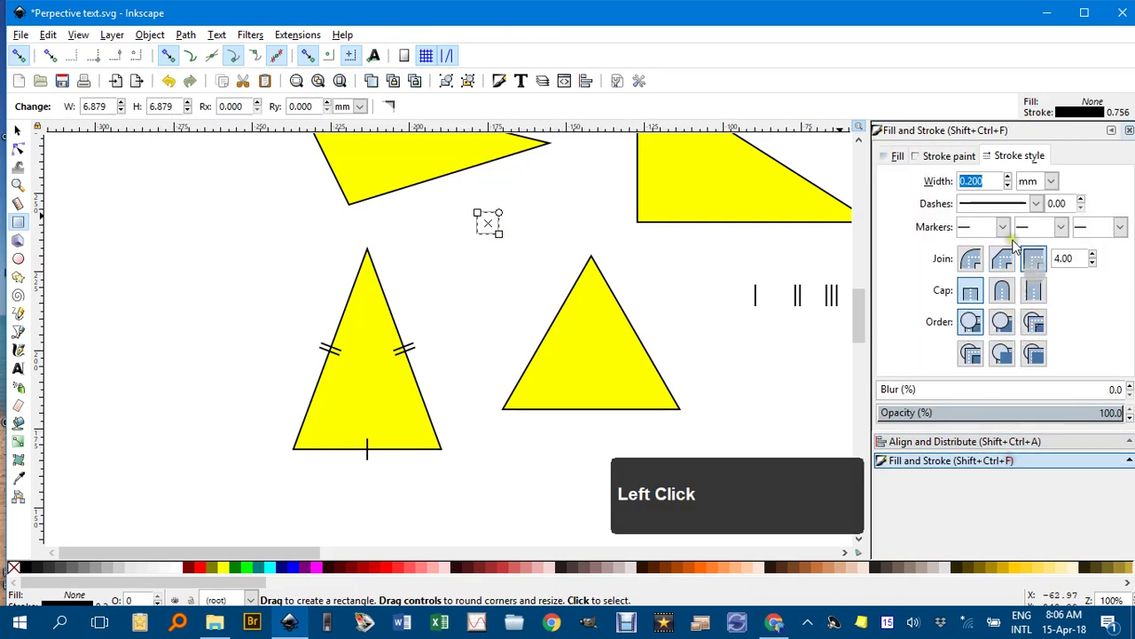
pyautogui.click(1009, 178)
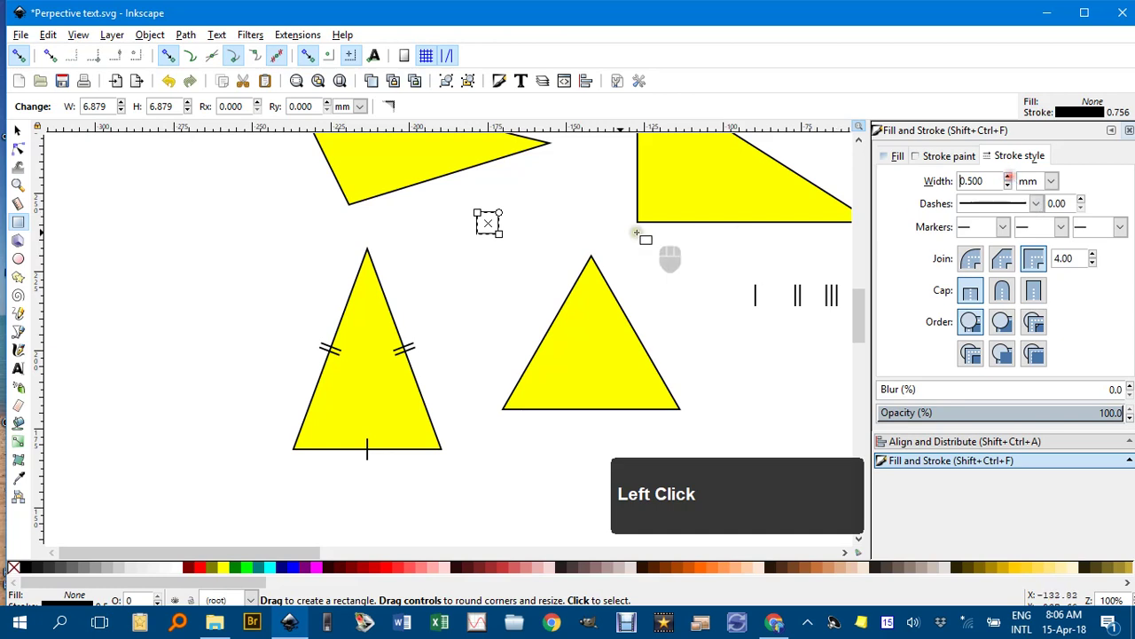
# - Snap the square into the right-angled triangle's corner
pyautogui.press('F1')
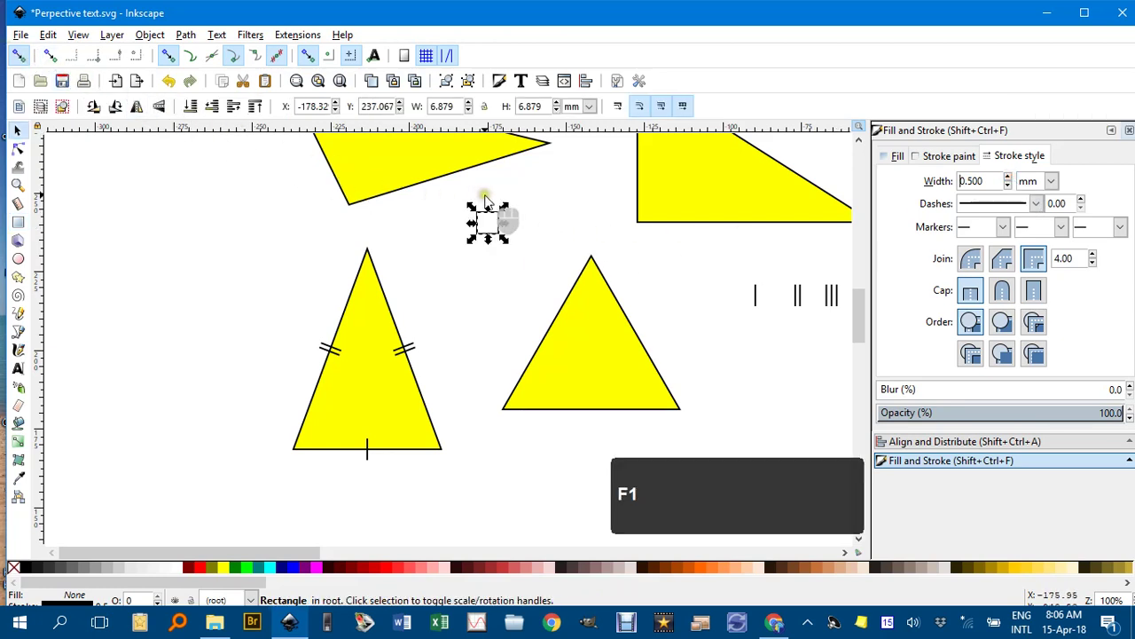
pyautogui.moveTo(481, 217); pyautogui.dragTo(654, 204)
pyautogui.click(577, 237)
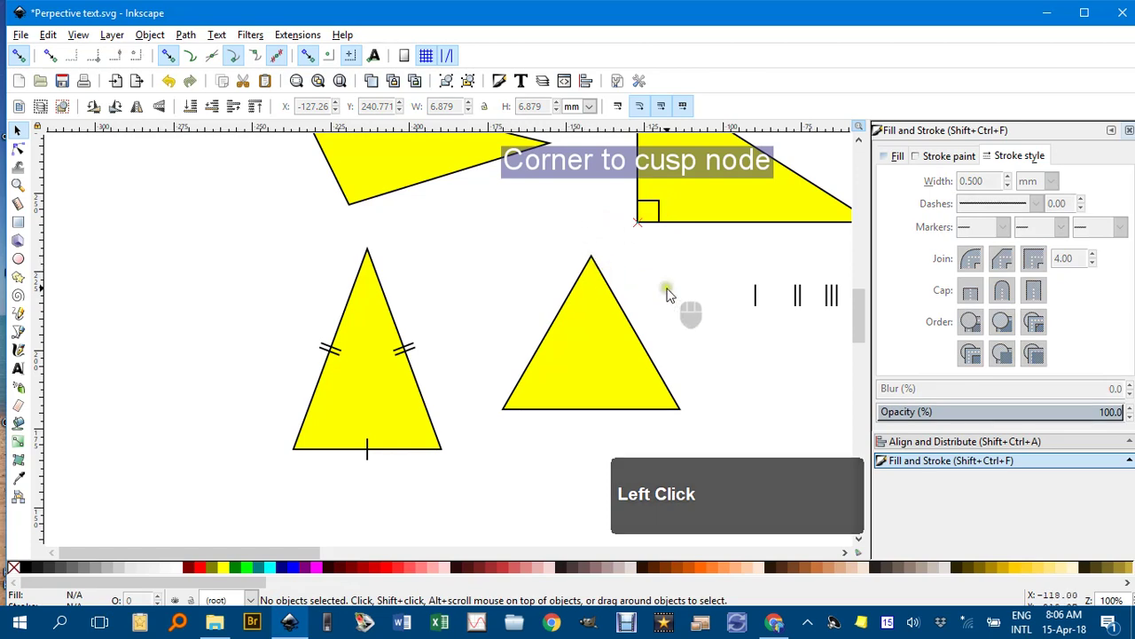
pyautogui.keyDown('ctrl'); pyautogui.scroll(-2, 668, 295); pyautogui.keyUp('ctrl')
pyautogui.moveTo(637, 294); pyautogui.dragTo(351, 349)
# - Pan across the canvas to centre the green example triangles with their tick marks and square
pyautogui.keyDown('ctrl'); pyautogui.scroll(2, 491, 295); pyautogui.keyUp('ctrl')
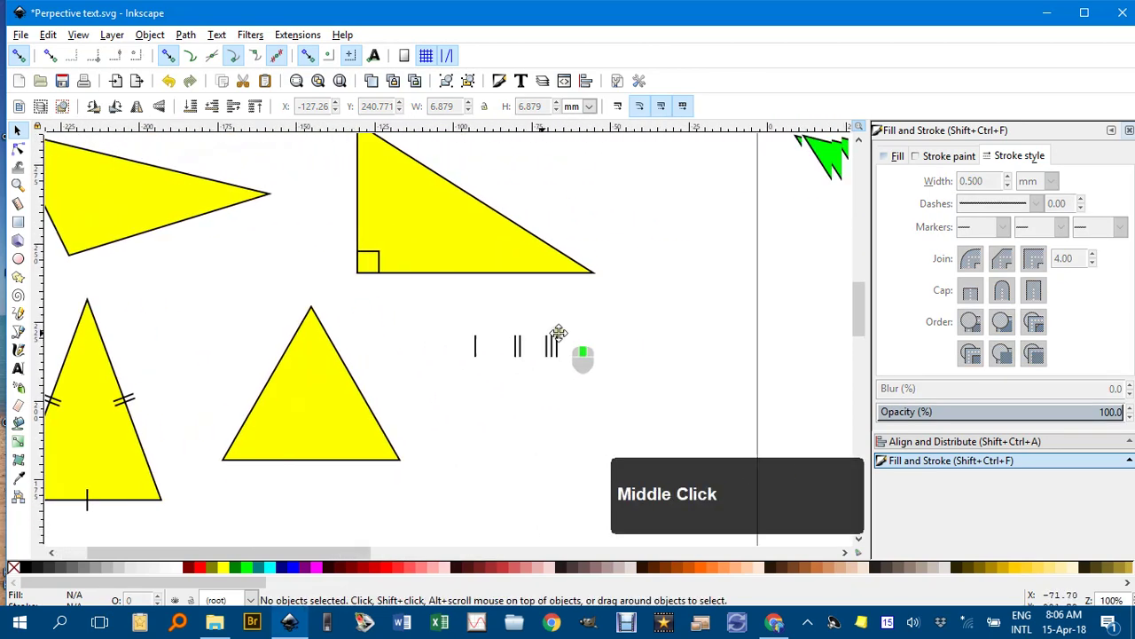
pyautogui.moveTo(580, 350); pyautogui.dragTo(253, 326)
pyautogui.moveTo(620, 324); pyautogui.dragTo(225, 324)
pyautogui.moveTo(728, 324); pyautogui.dragTo(242, 317)
pyautogui.moveTo(390, 317); pyautogui.dragTo(200, 335)
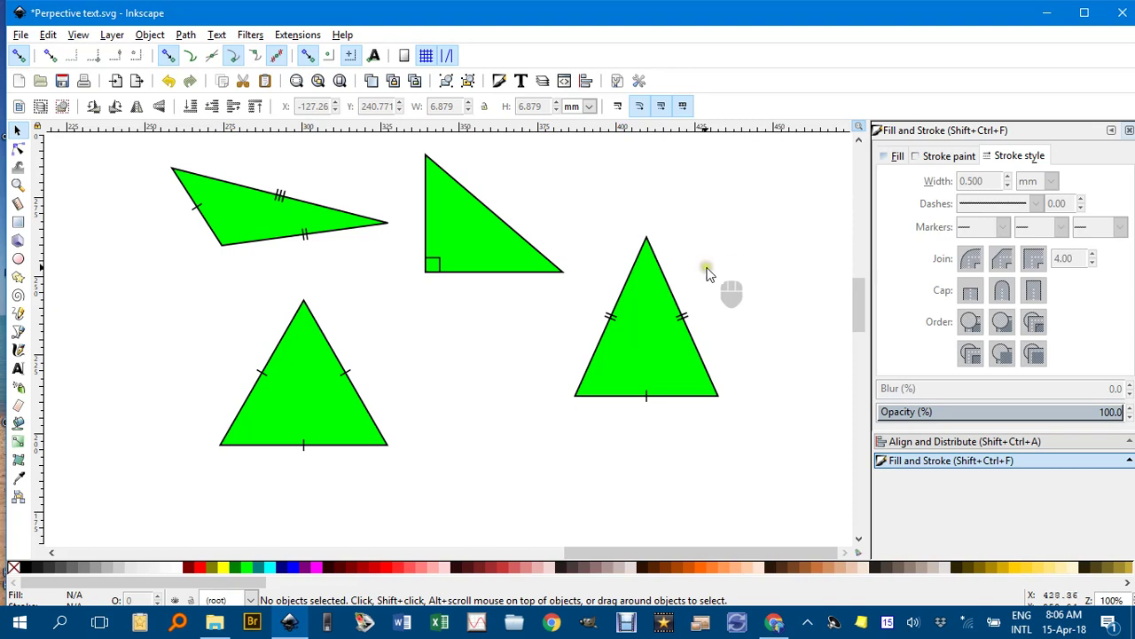
pyautogui.moveTo(707, 273); pyautogui.dragTo(701, 294)
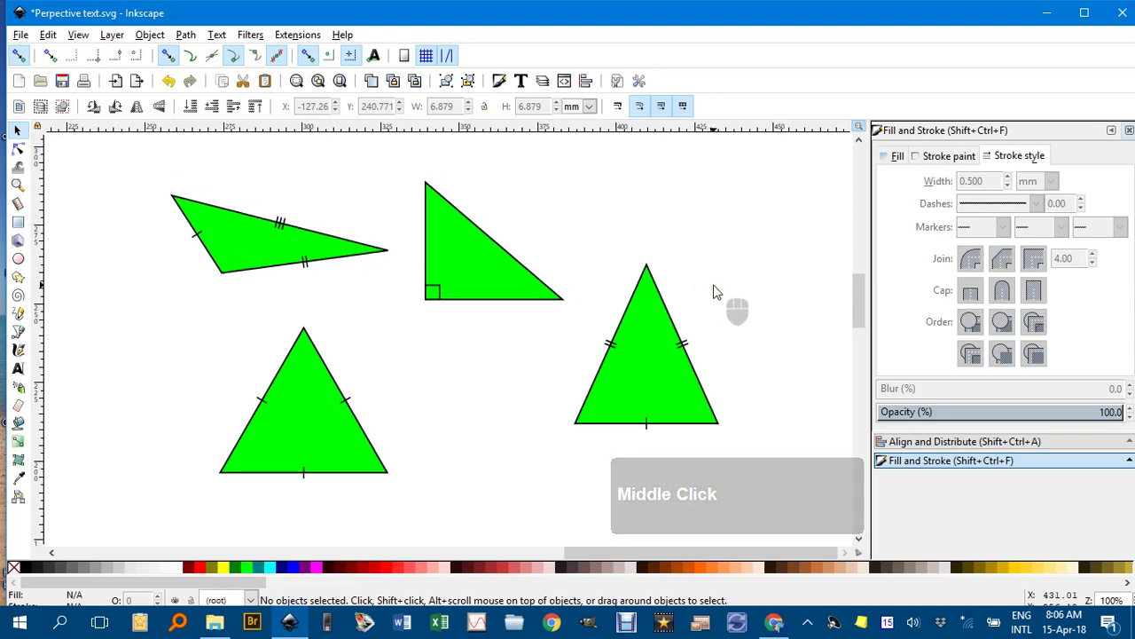